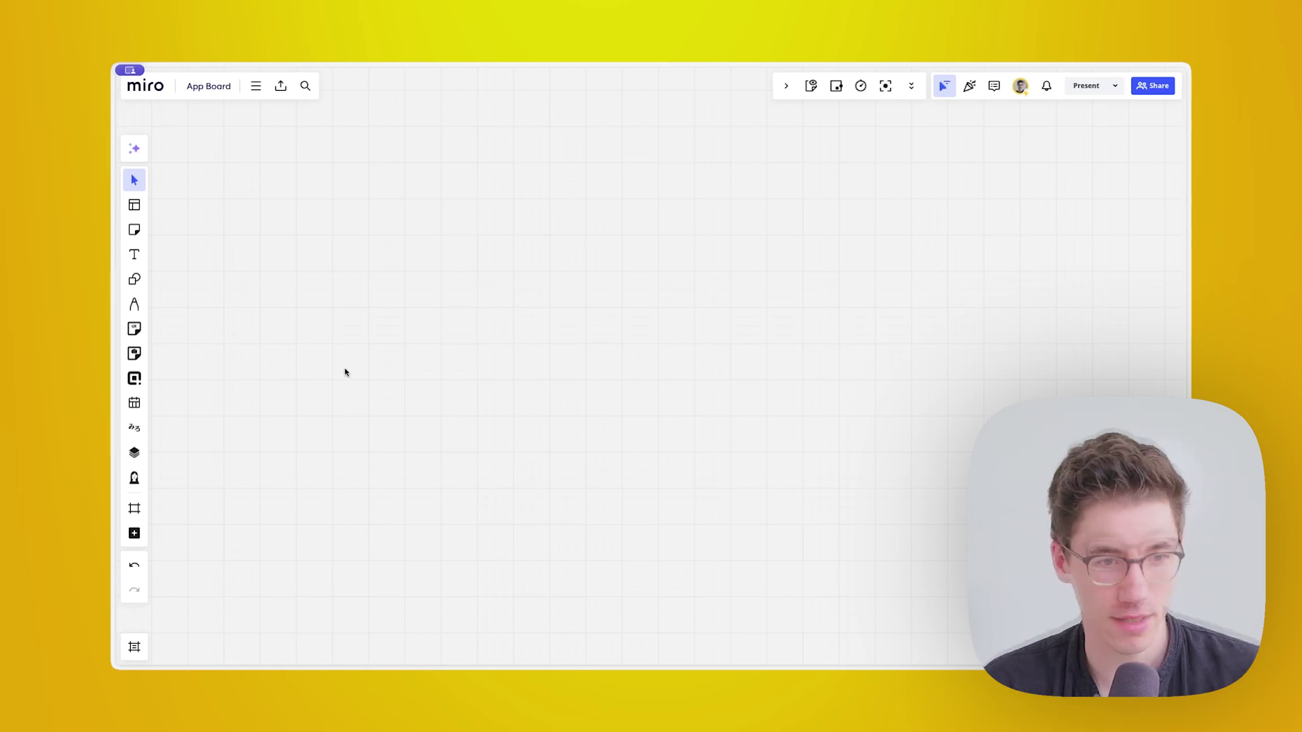
- Open the Miro QR Stickies app and place a frame about 1193 × 660 on the empty board
{"action": "left_click", "coordinate": [134, 329]}
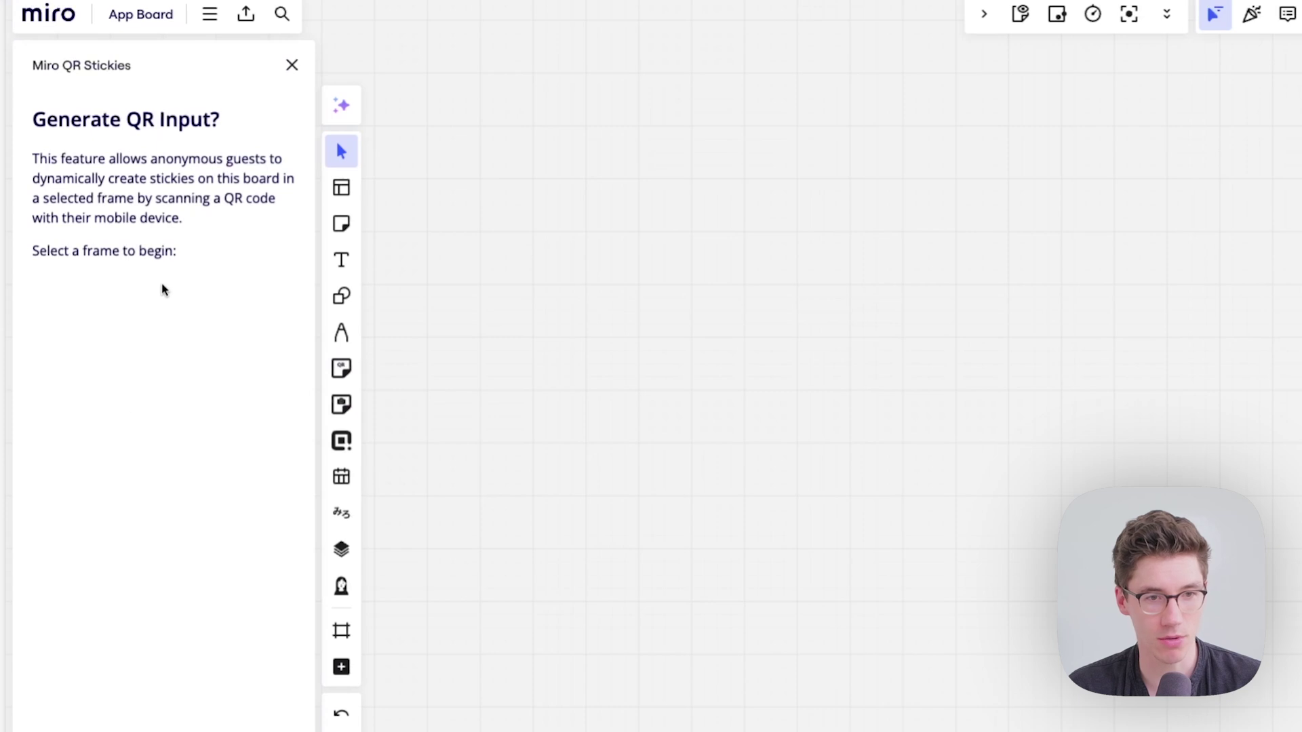
{"action": "key", "text": "f"}
{"action": "left_click", "coordinate": [810, 397]}
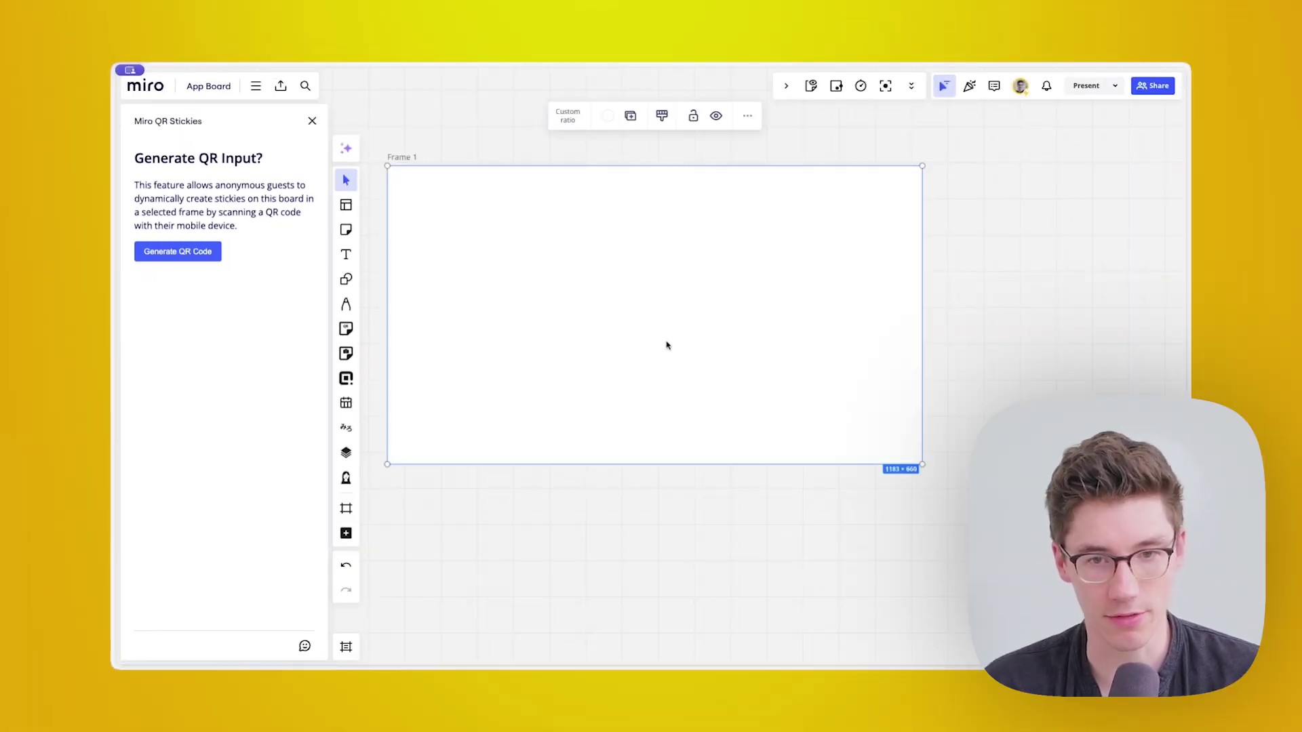
{"action": "left_click_drag", "start_coordinate": [687, 368], "coordinate": [746, 403]}
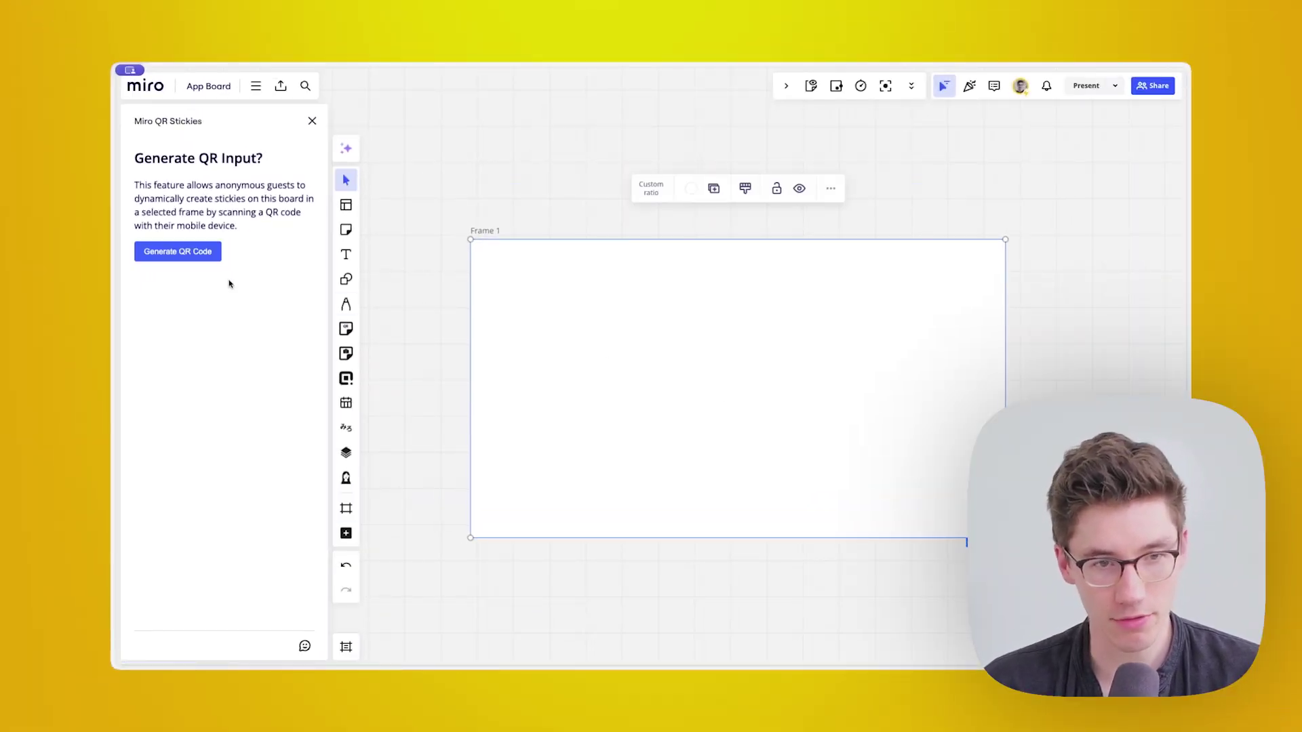
- Generate a sticky-note QR code for the frame, add it to the board, and fit it smaller inside the frame
{"action": "left_click", "coordinate": [174, 253]}
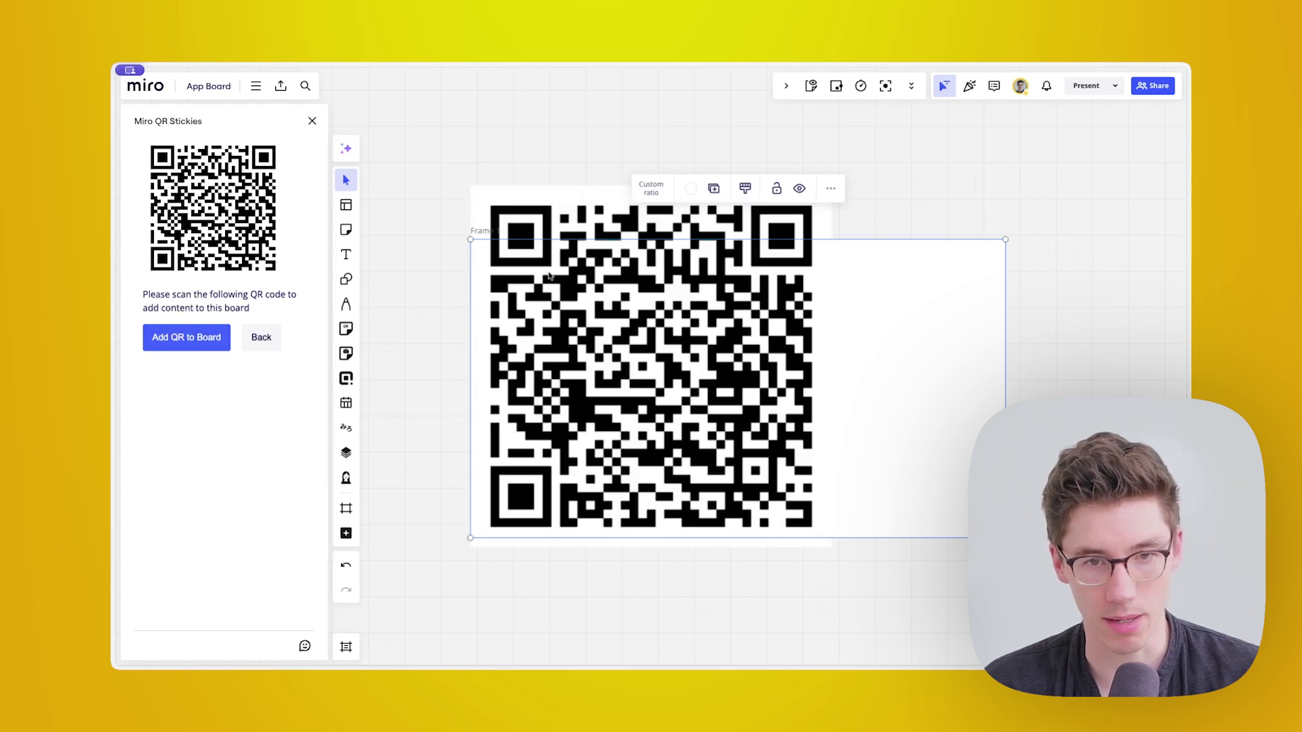
{"action": "left_click_drag", "start_coordinate": [472, 185], "coordinate": [604, 319]}
{"action": "left_click_drag", "start_coordinate": [707, 411], "coordinate": [851, 365]}
{"action": "left_click", "coordinate": [1080, 350]}
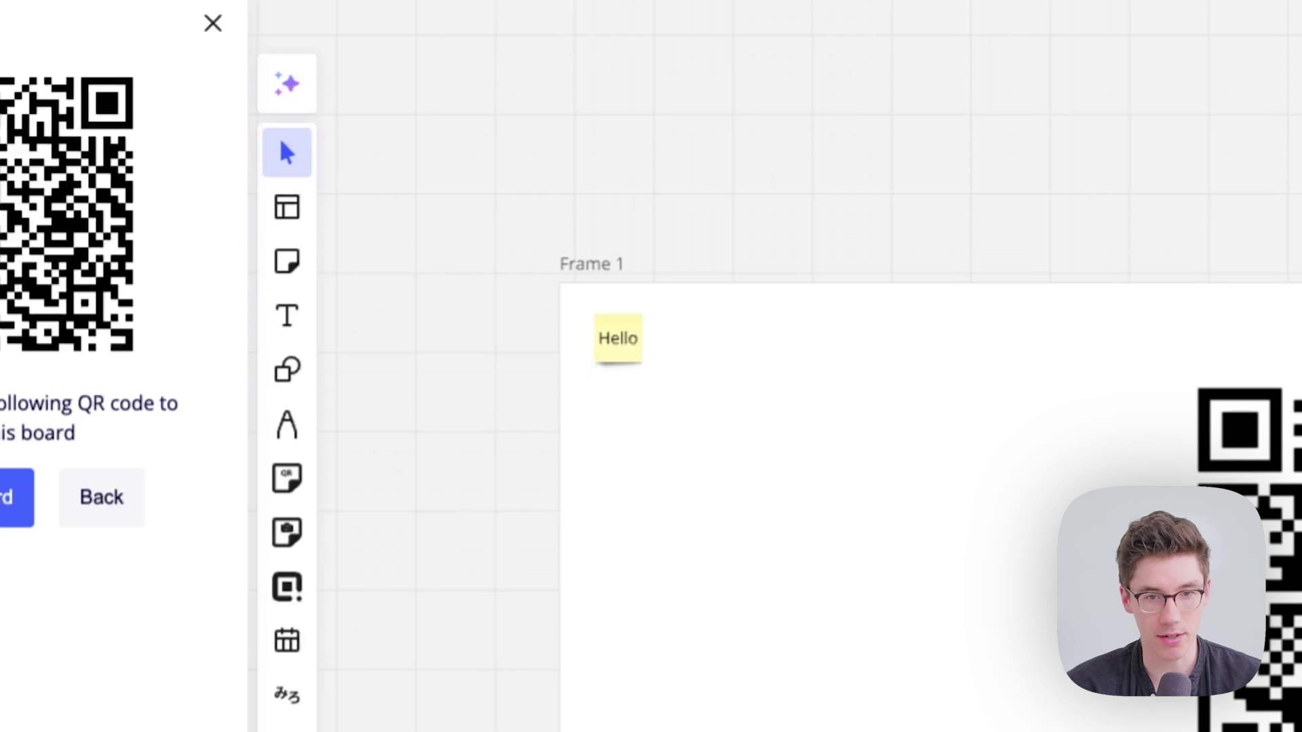
{"action": "scroll", "coordinate": [616, 378], "scroll_direction": "up", "scroll_amount": 5}
{"action": "scroll", "coordinate": [662, 285], "scroll_direction": "up", "scroll_amount": 1}
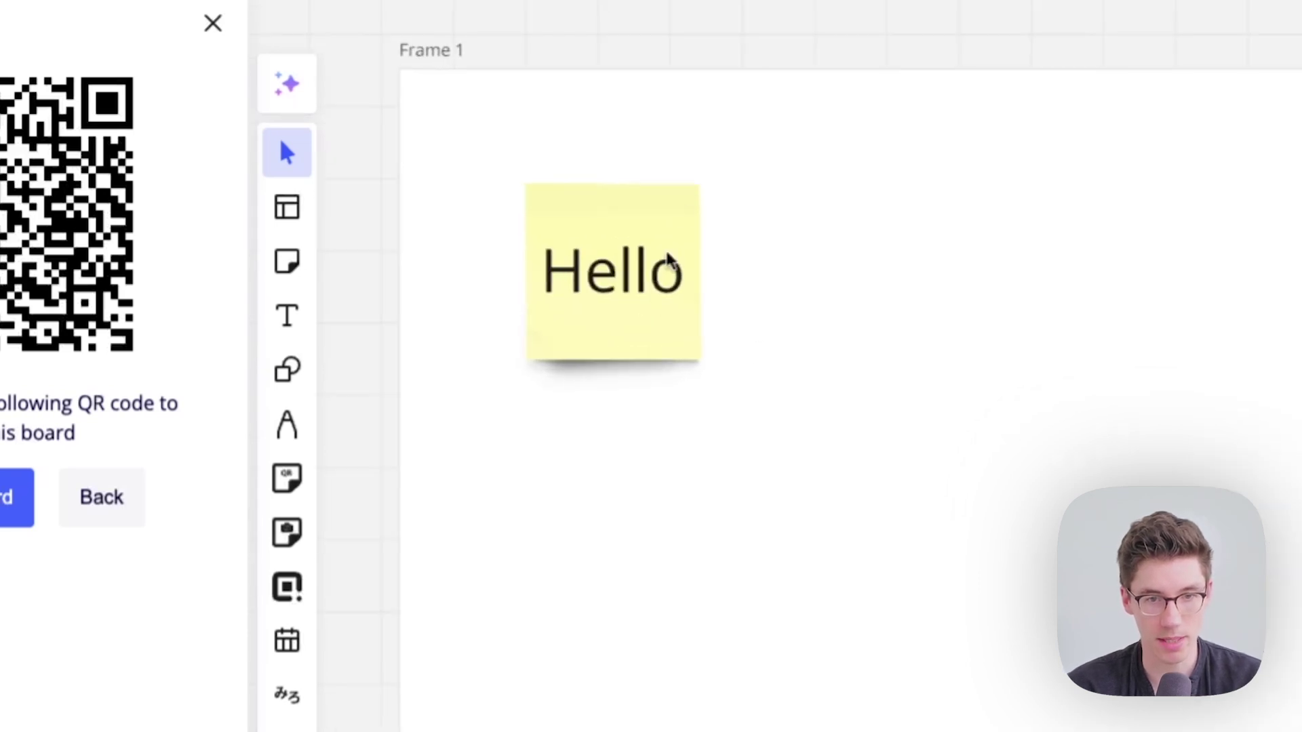
{"action": "left_click_drag", "start_coordinate": [710, 47], "coordinate": [730, 61]}
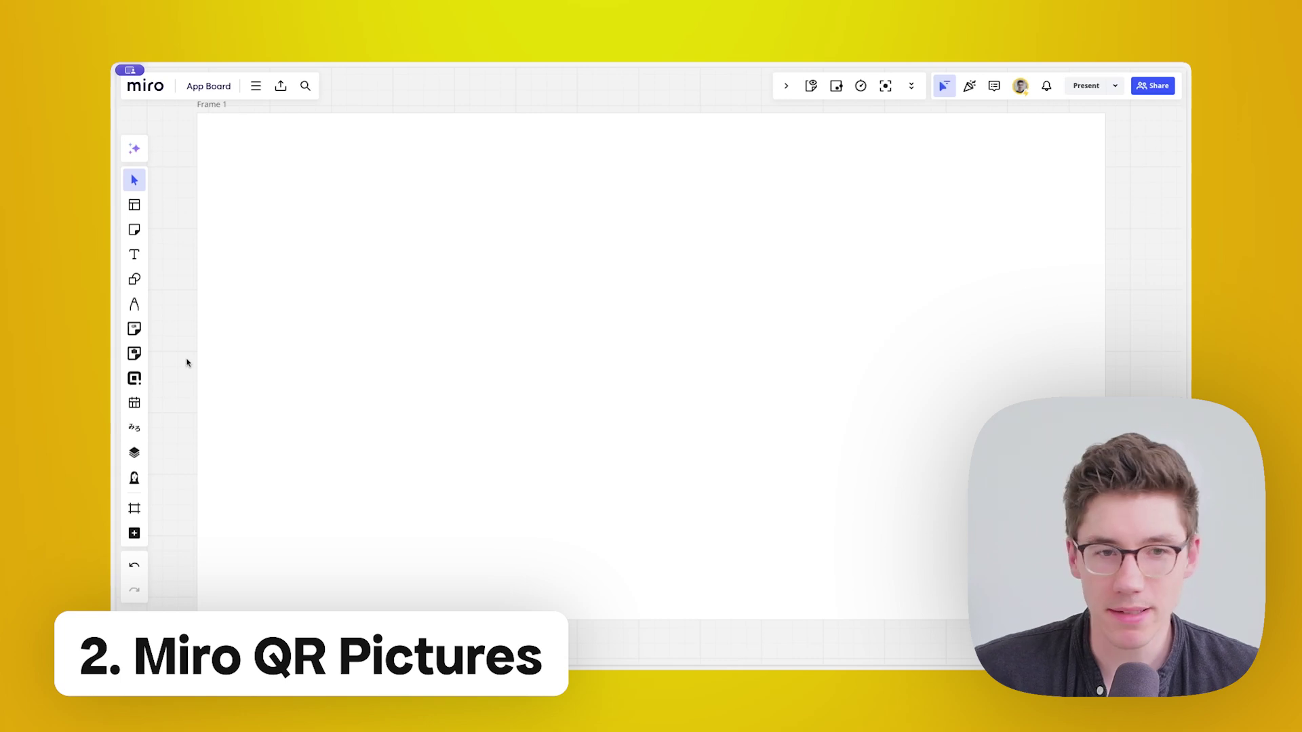
- Open Miro QR Pictures for Frame 1 and send a picture from the phone through its scanned QR code
{"action": "left_click", "coordinate": [135, 353]}
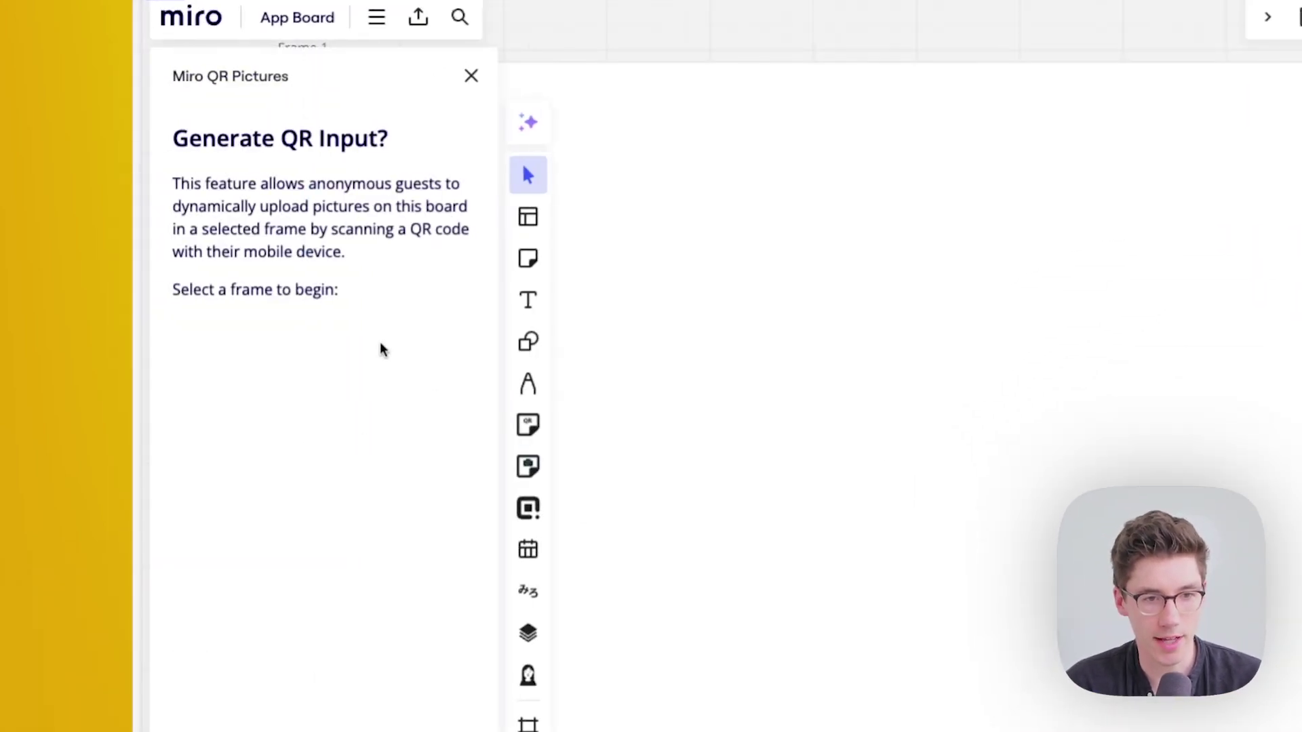
{"action": "left_click", "coordinate": [1294, 356]}
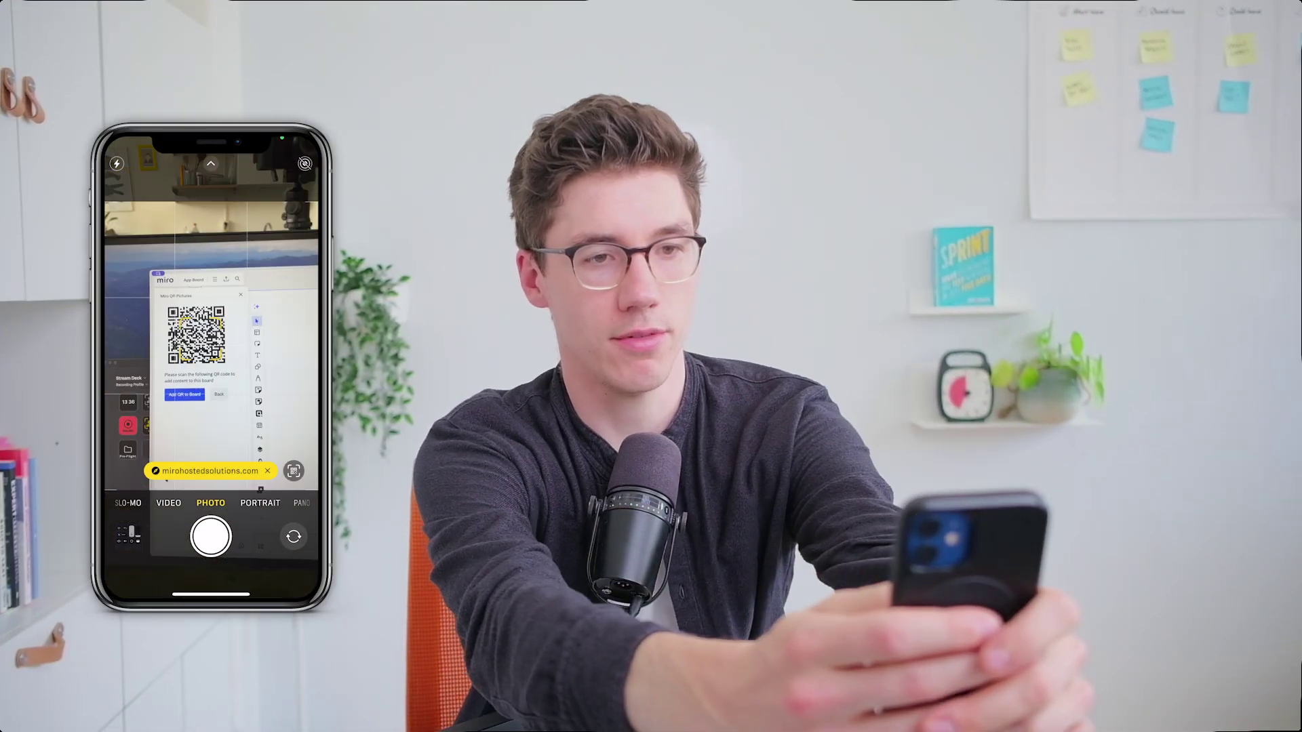
{"action": "left_click", "coordinate": [210, 471]}
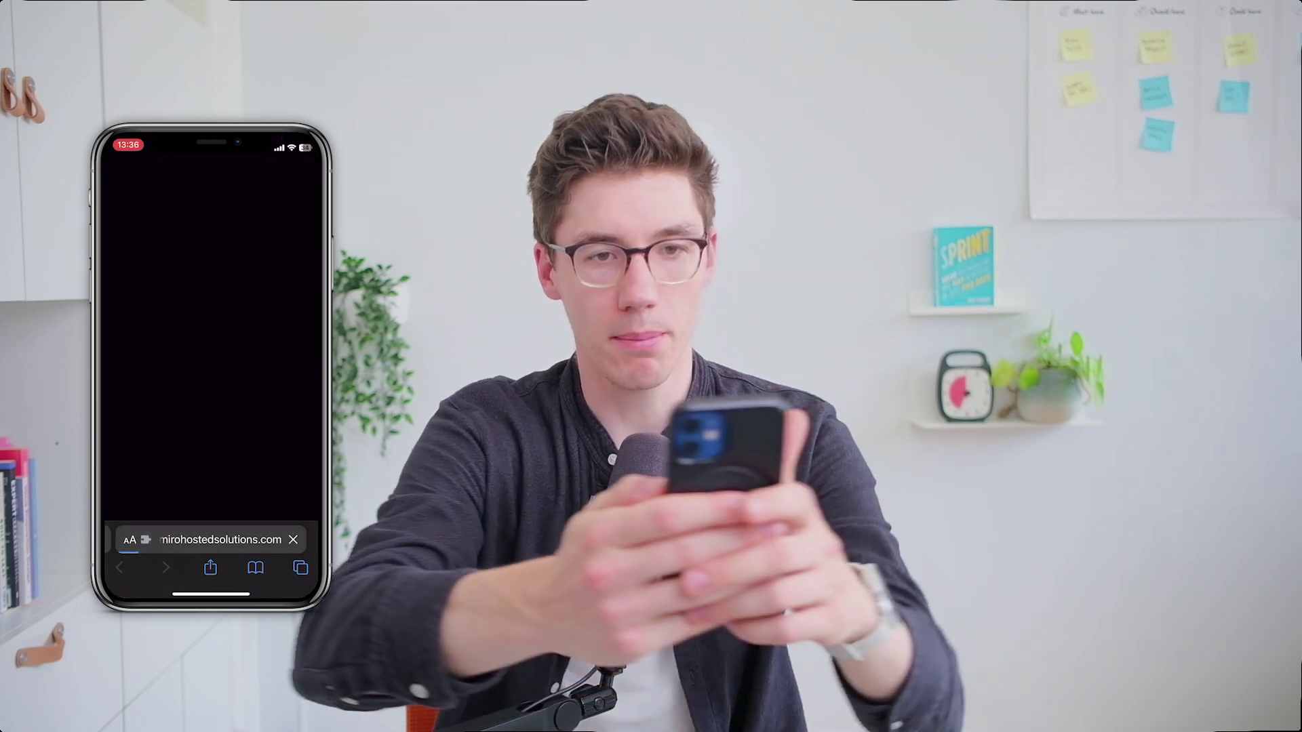
{"action": "left_click", "coordinate": [188, 319]}
{"action": "left_click", "coordinate": [180, 380]}
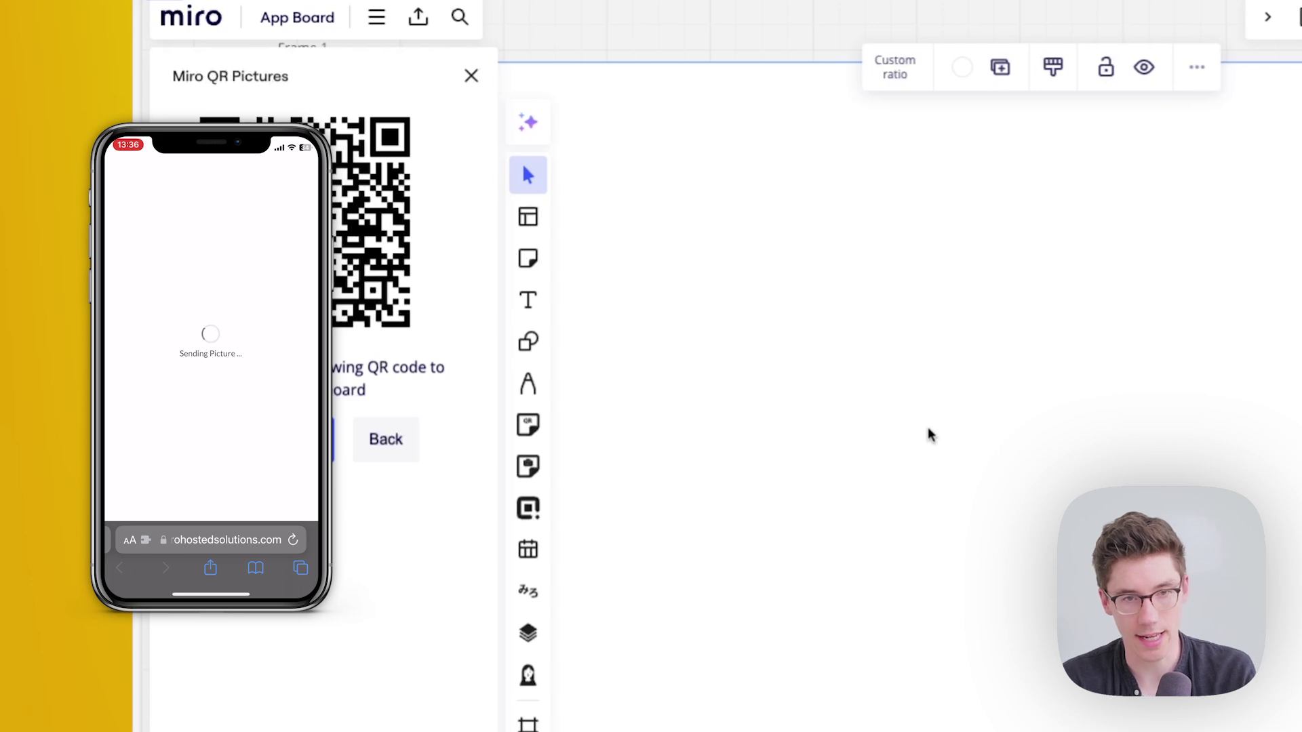
- Close Miro QR Pictures and enlarge the uploaded picture inside Frame 1
{"action": "left_click", "coordinate": [472, 76]}
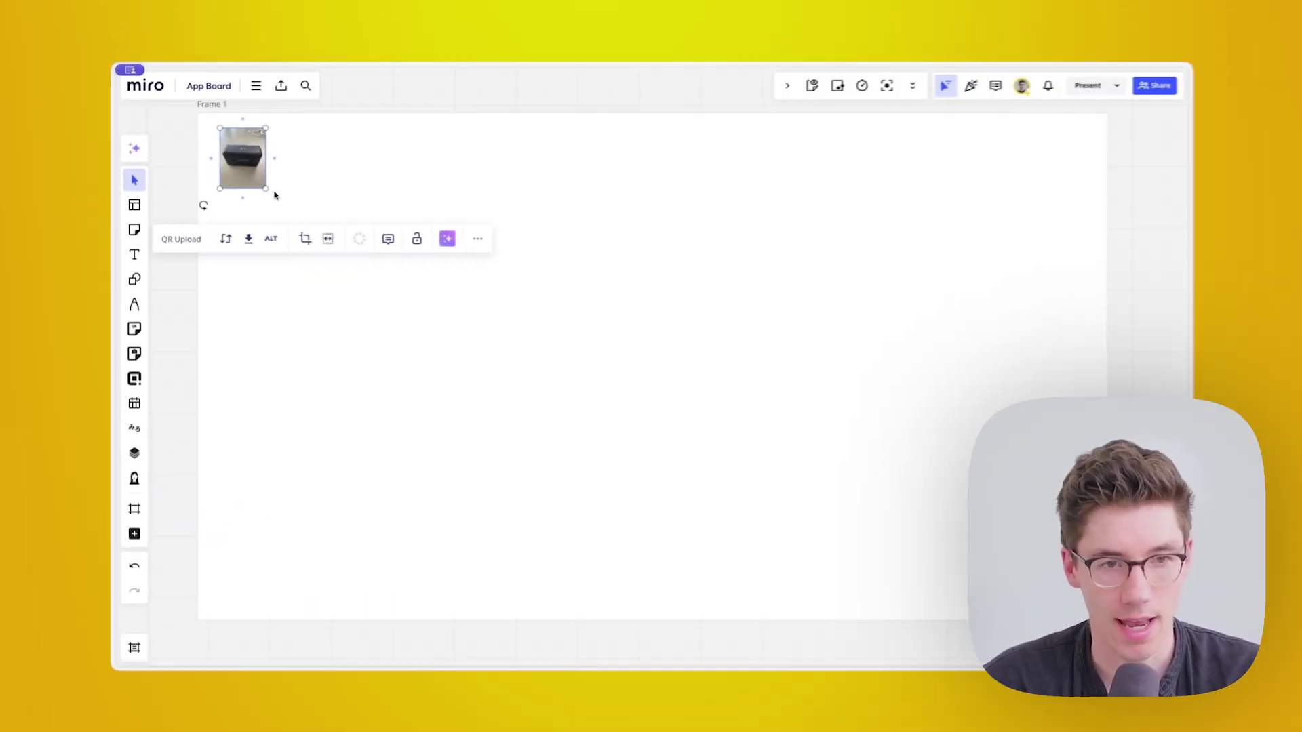
{"action": "left_click_drag", "start_coordinate": [275, 196], "coordinate": [705, 424]}
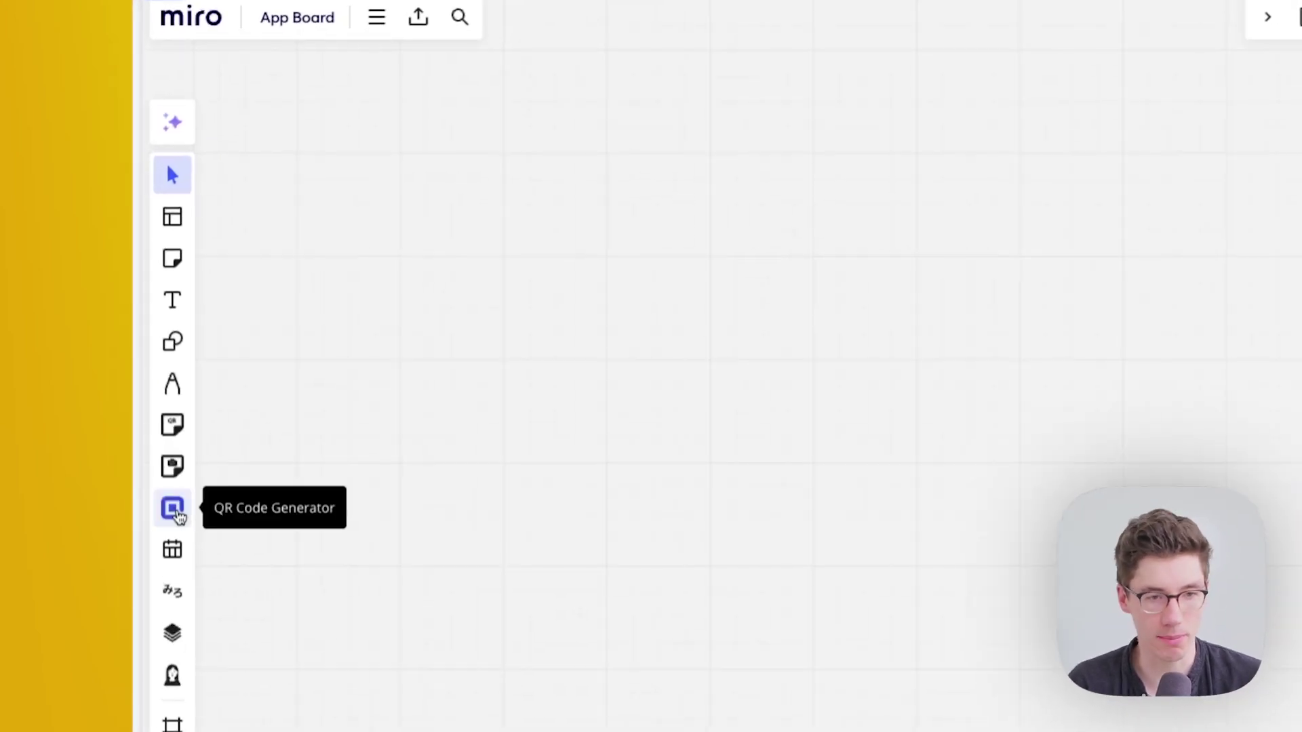
{"action": "left_click", "coordinate": [175, 512]}
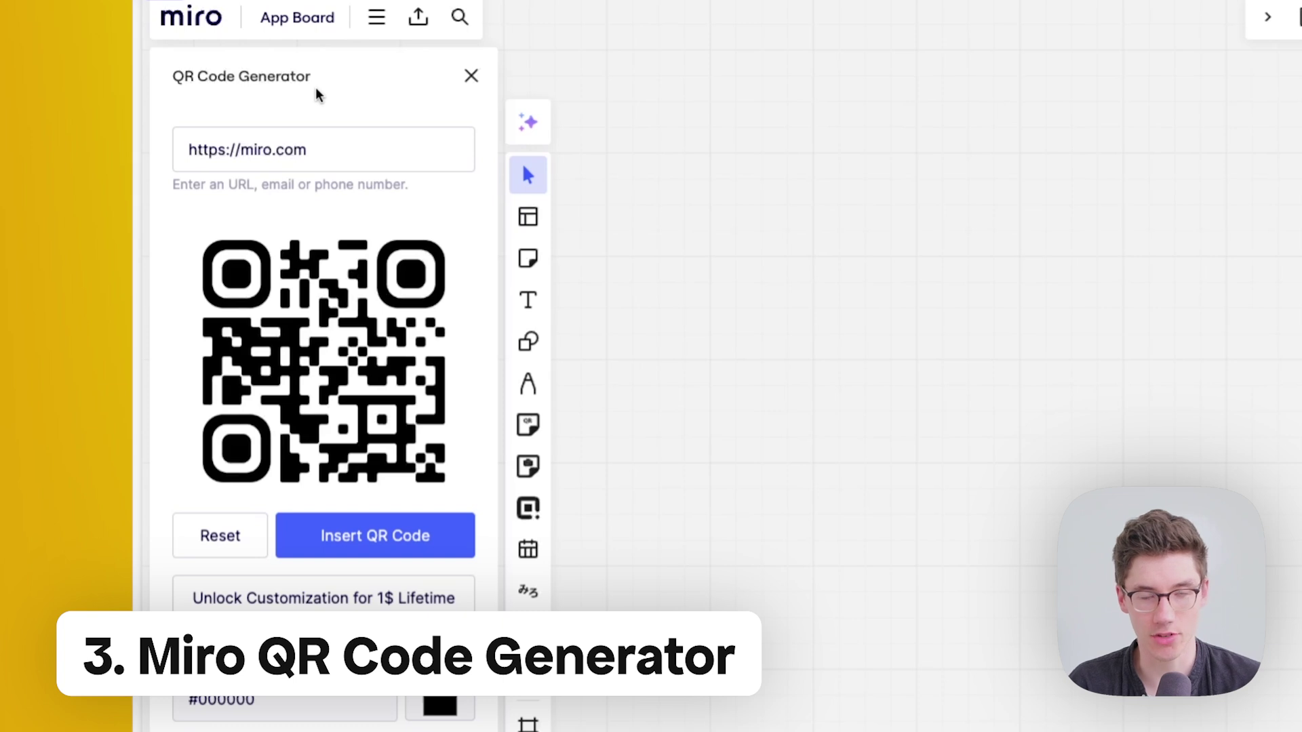
{"action": "left_click", "coordinate": [303, 149]}
{"action": "left_click_drag", "start_coordinate": [303, 149], "coordinate": [188, 150]}
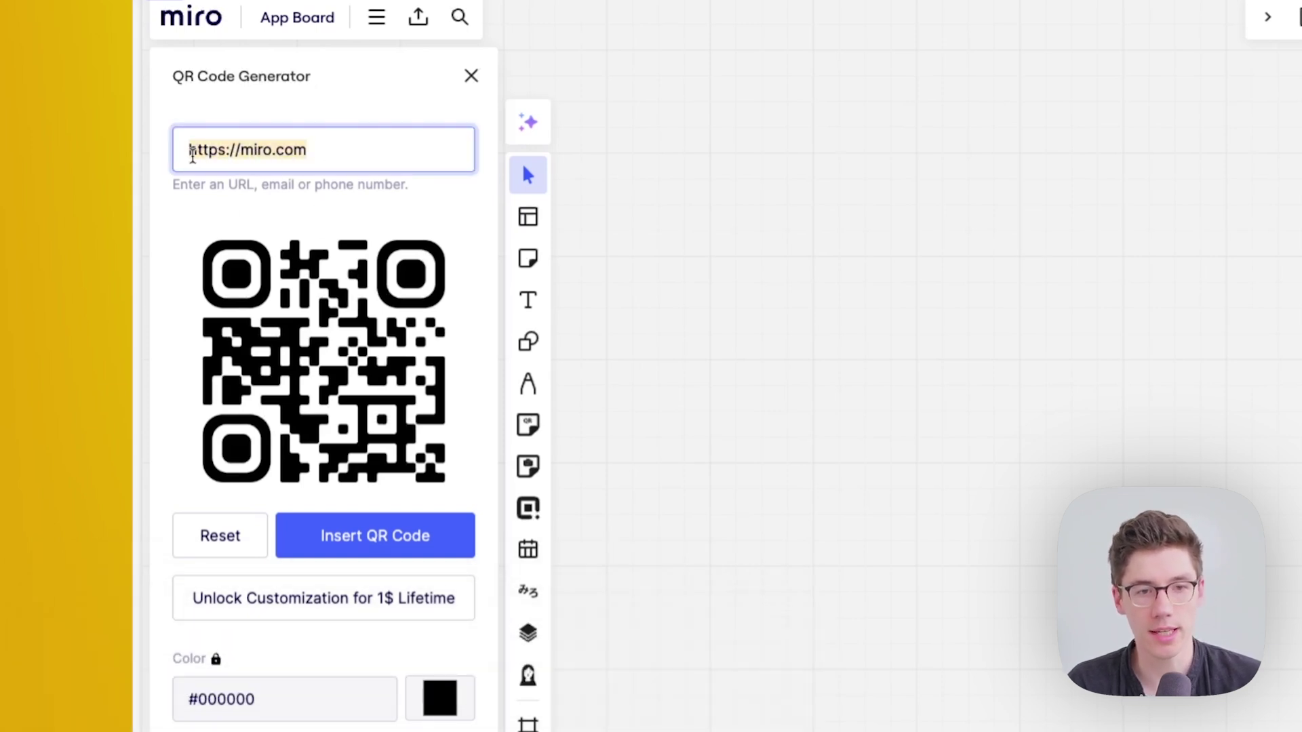
{"action": "left_click", "coordinate": [314, 548]}
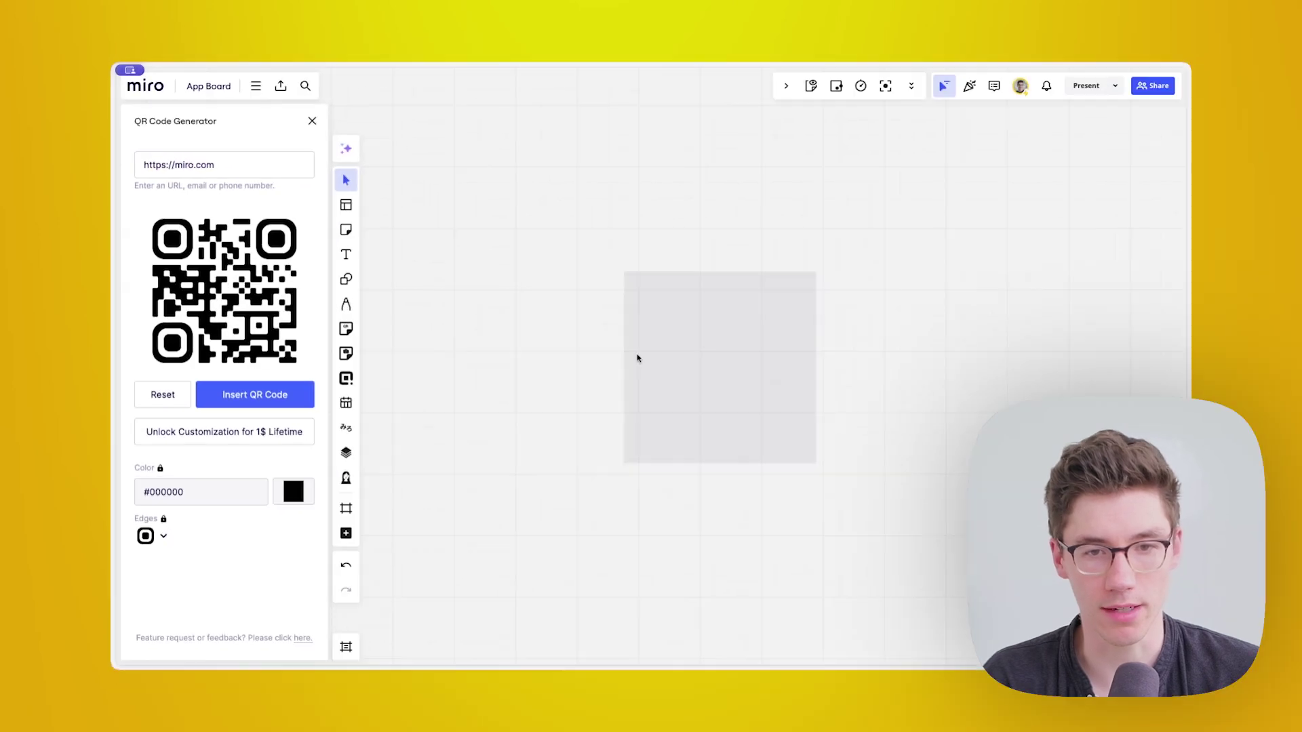
{"action": "left_click_drag", "start_coordinate": [702, 359], "coordinate": [626, 347]}
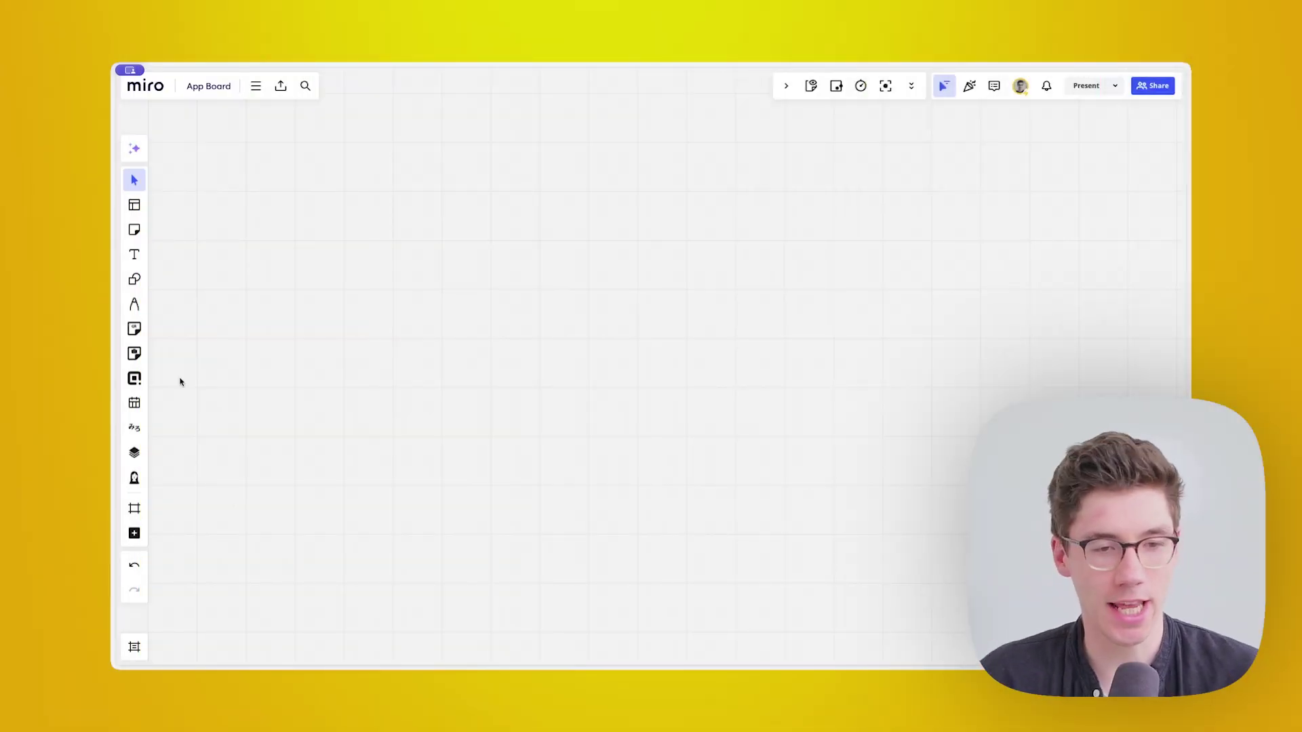
- Use Timeline builder to insert a quarterly timeline from Q1 to Q4 with two swimlanes labelled with team members' first names
{"action": "left_click", "coordinate": [134, 403]}
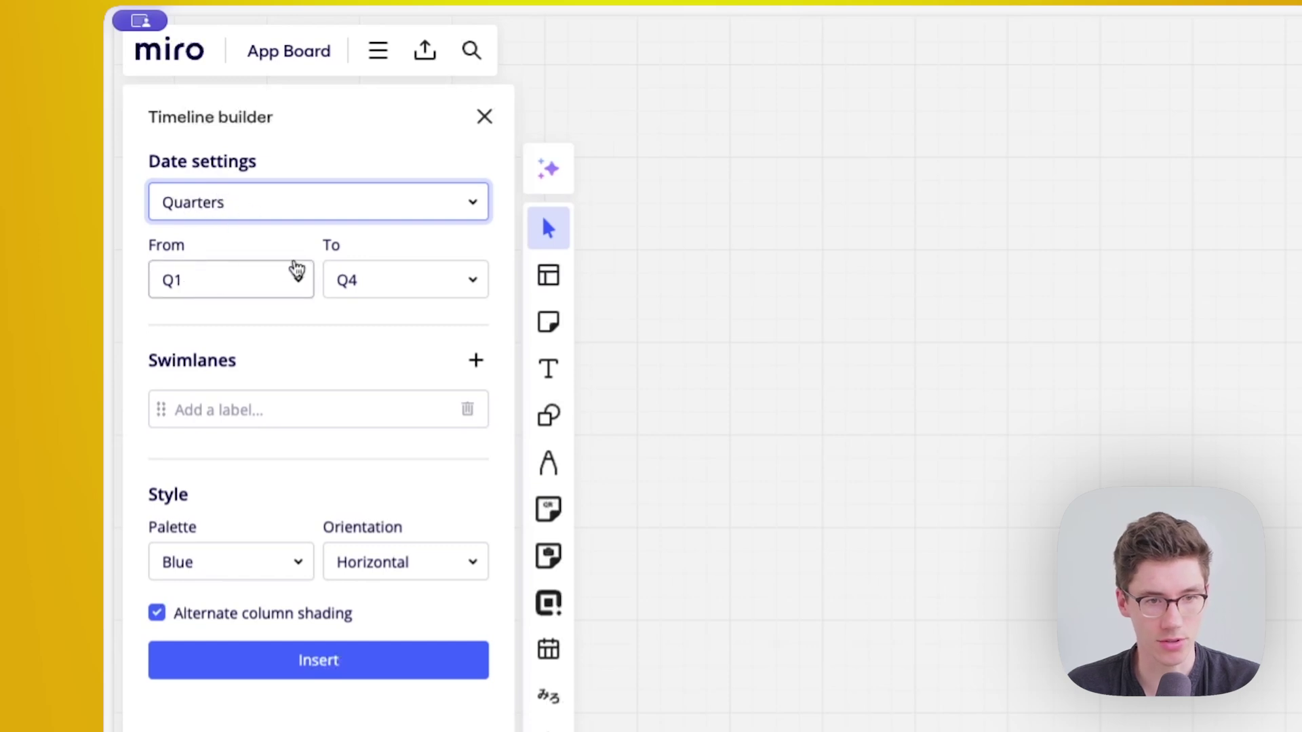
{"action": "left_click", "coordinate": [255, 409]}
{"action": "type", "text": "Daniel"}
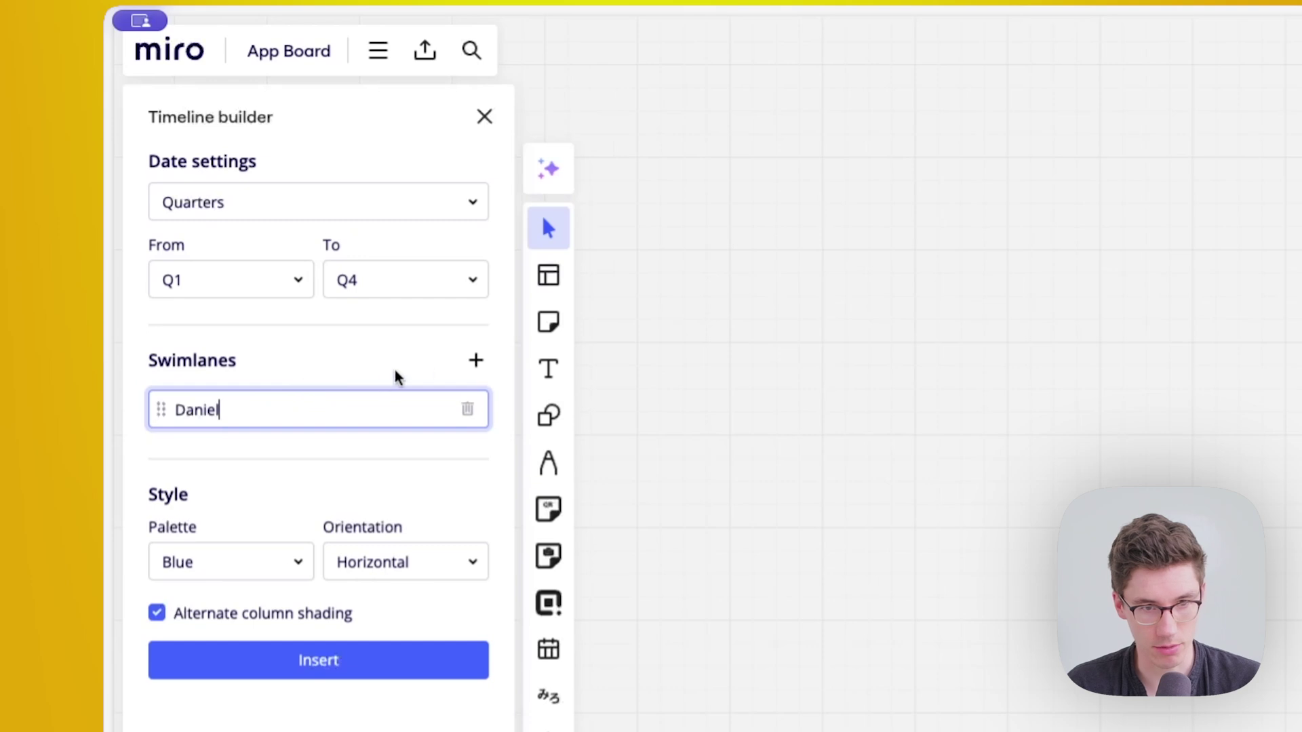
{"action": "left_click", "coordinate": [476, 360]}
{"action": "left_click", "coordinate": [352, 468]}
{"action": "type", "text": "René"}
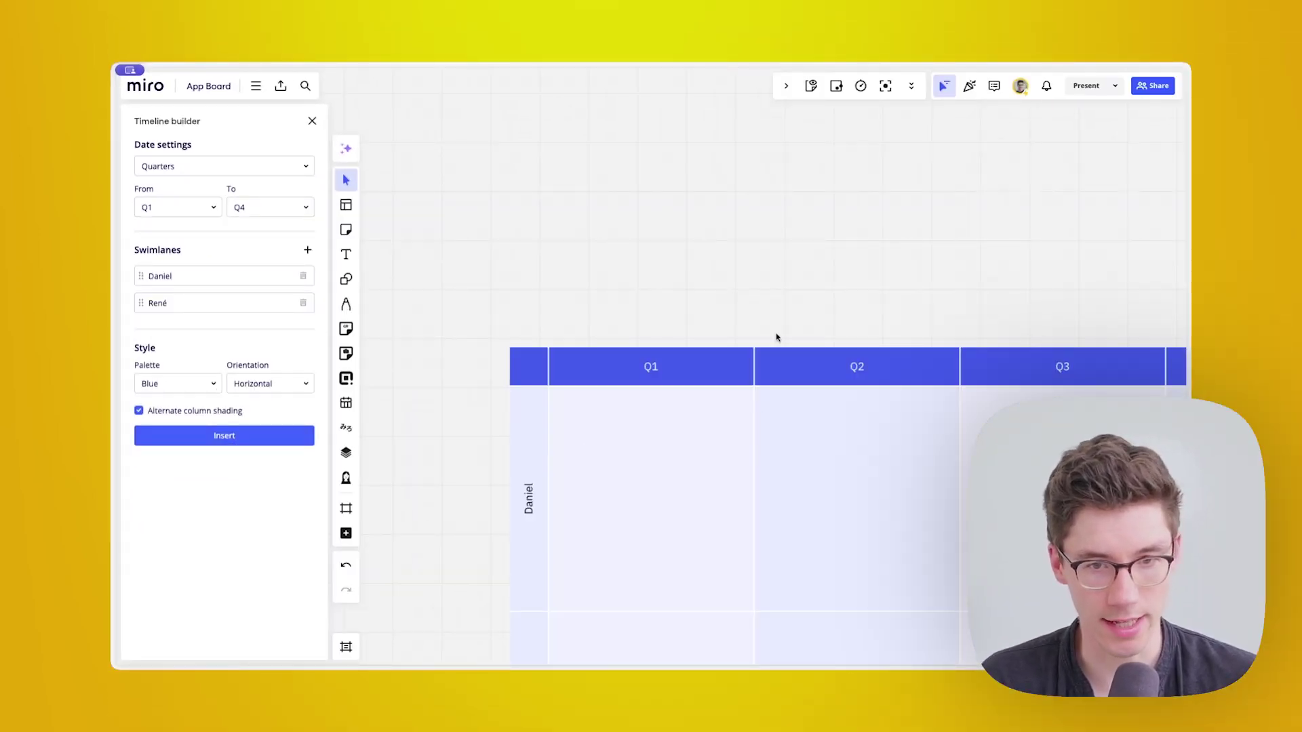
{"action": "scroll", "coordinate": [761, 314], "scroll_direction": "down", "scroll_amount": 5}
{"action": "scroll", "coordinate": [762, 314], "scroll_direction": "up", "scroll_amount": 3}
{"action": "left_click", "coordinate": [715, 629]}
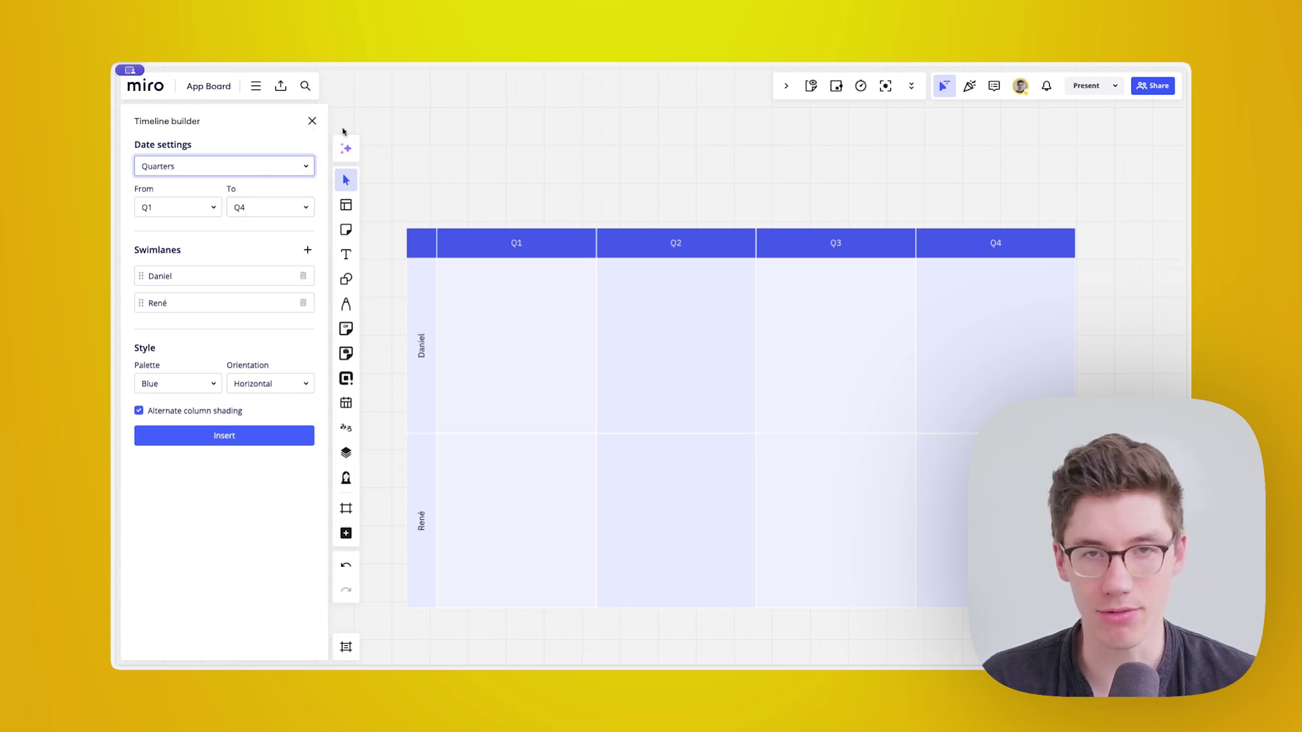
- Delete the whole quarterly timeline from the board
{"action": "left_click_drag", "start_coordinate": [398, 186], "coordinate": [1089, 620]}
{"action": "key", "text": "Delete"}
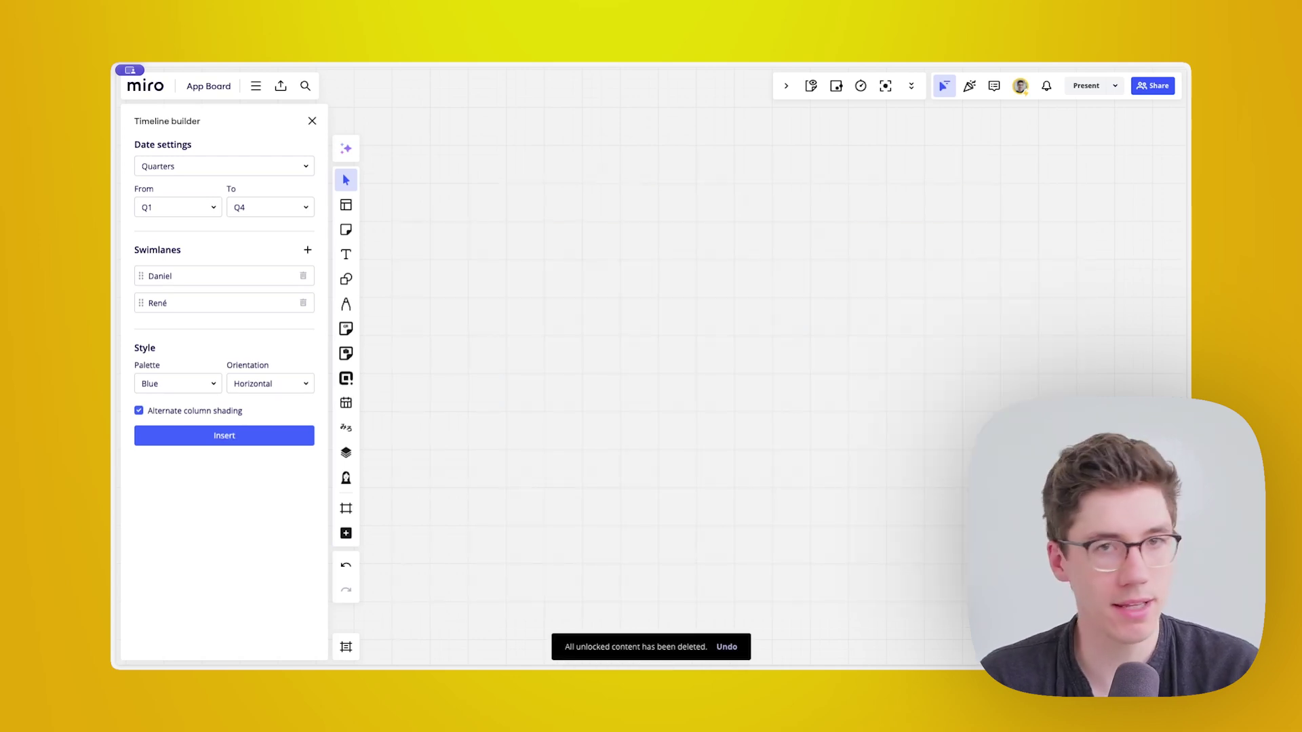
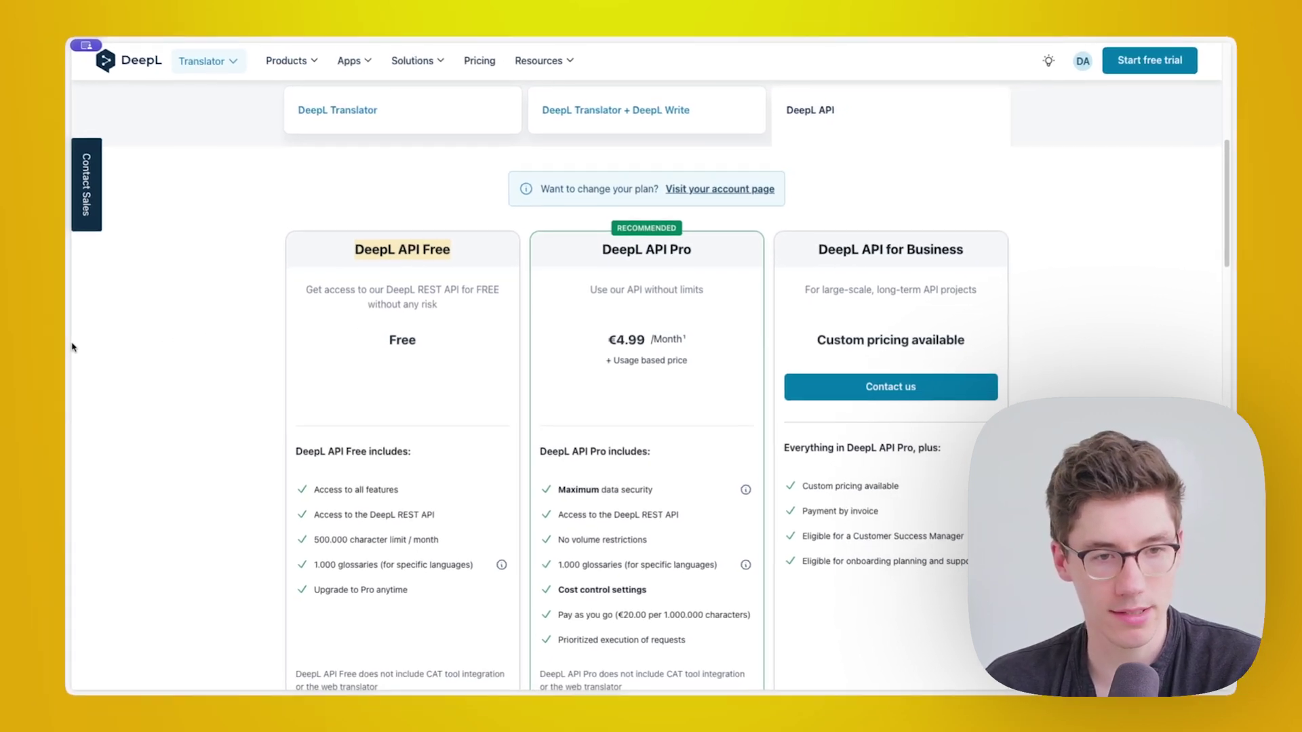
- Switch from the DeepL page to the Translate board in Miro and save German as Board Translator's target language
{"action": "mouse_move", "coordinate": [68, 349]}
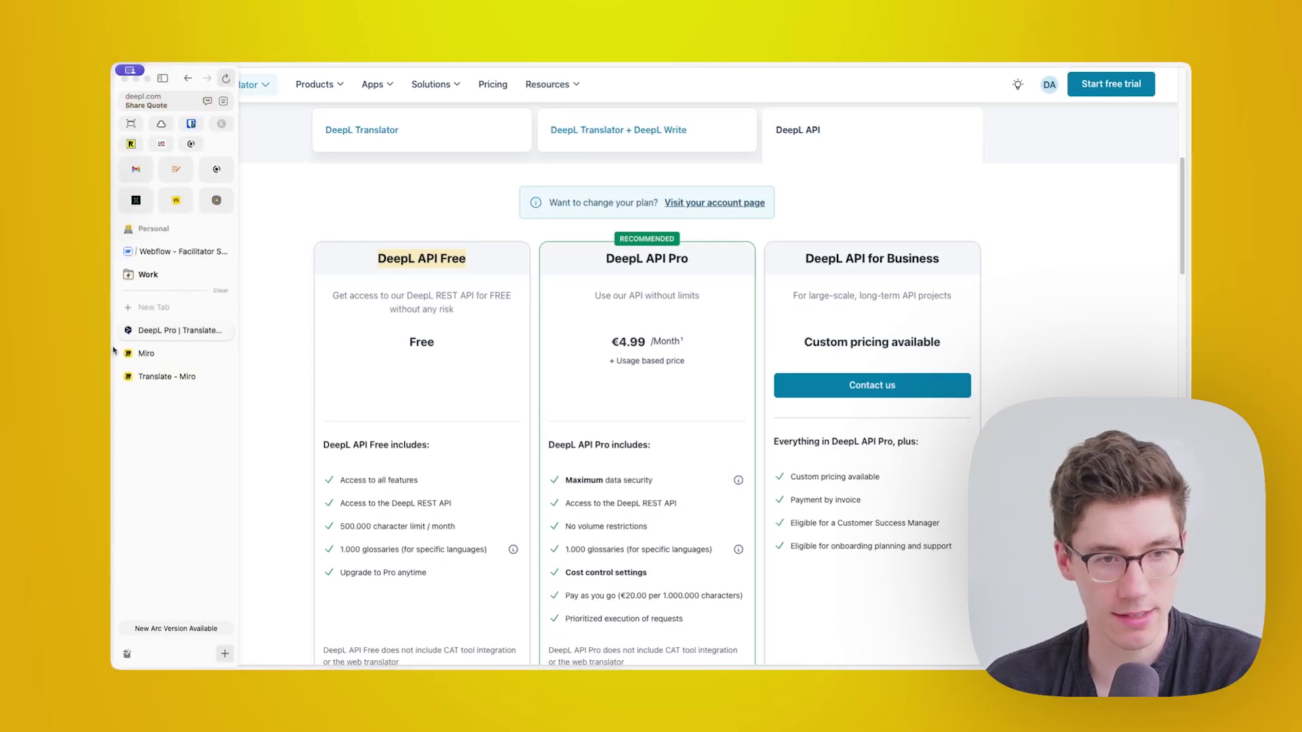
{"action": "left_click", "coordinate": [178, 377]}
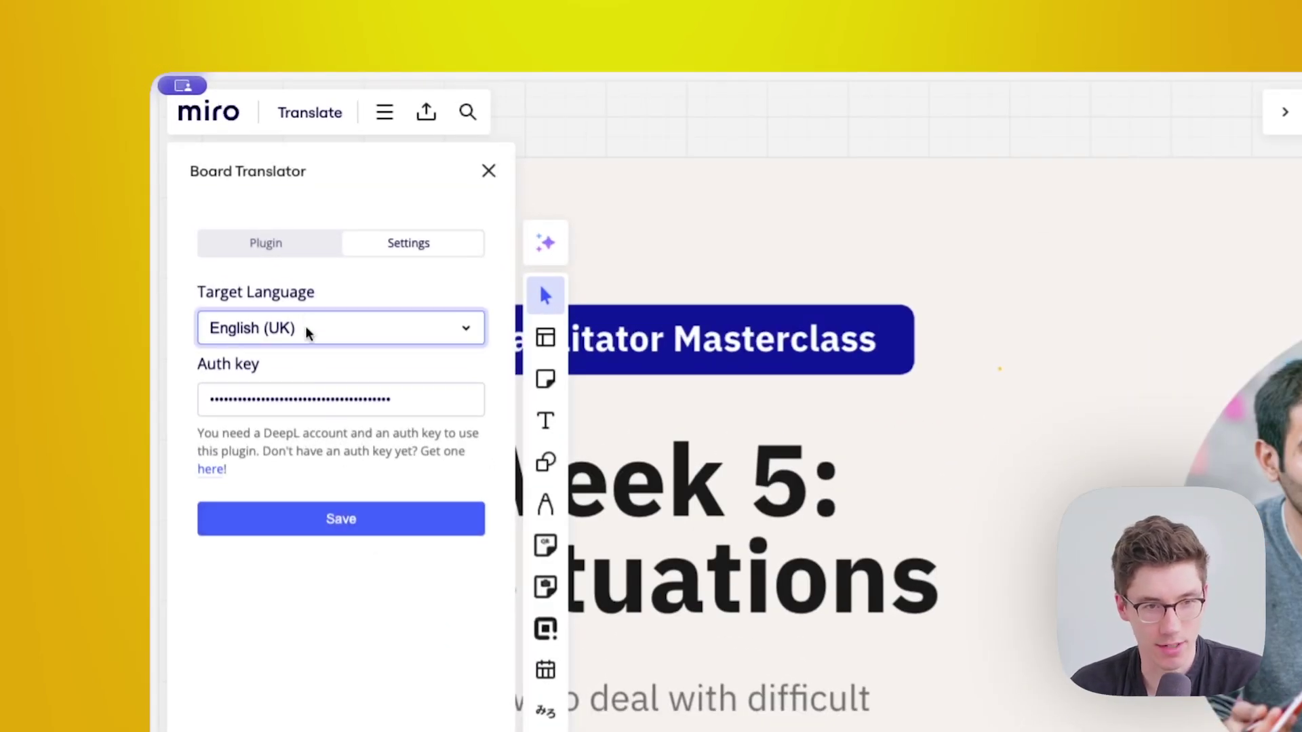
{"action": "left_click", "coordinate": [298, 305]}
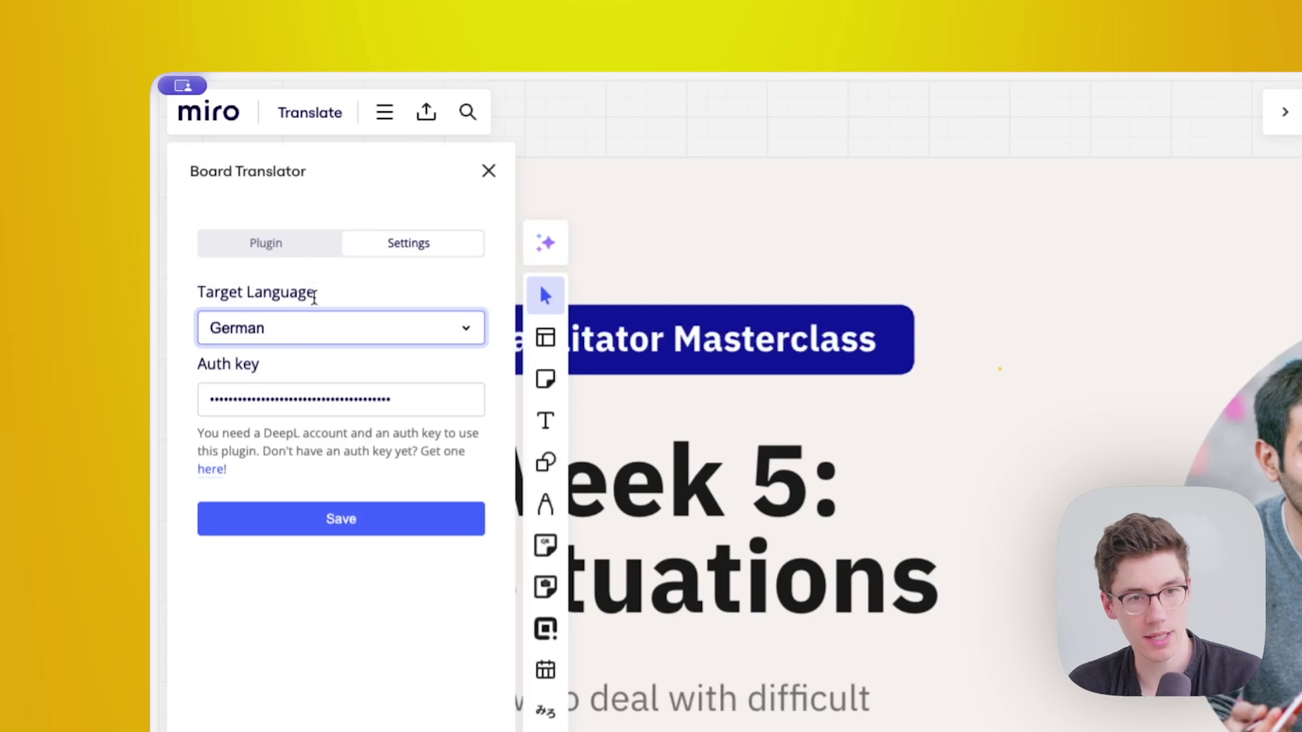
{"action": "left_click", "coordinate": [366, 519]}
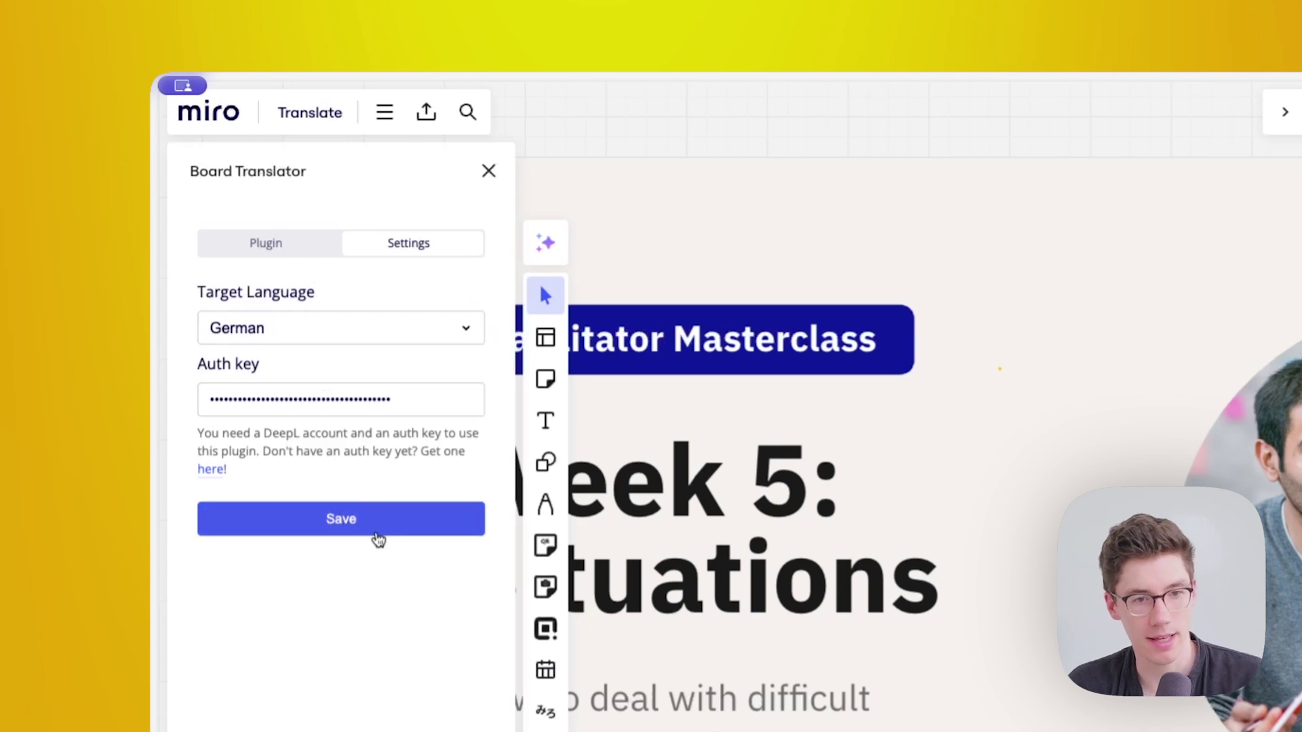
- Select everything on the board and translate it into German with Board Translator
{"action": "left_click", "coordinate": [278, 242]}
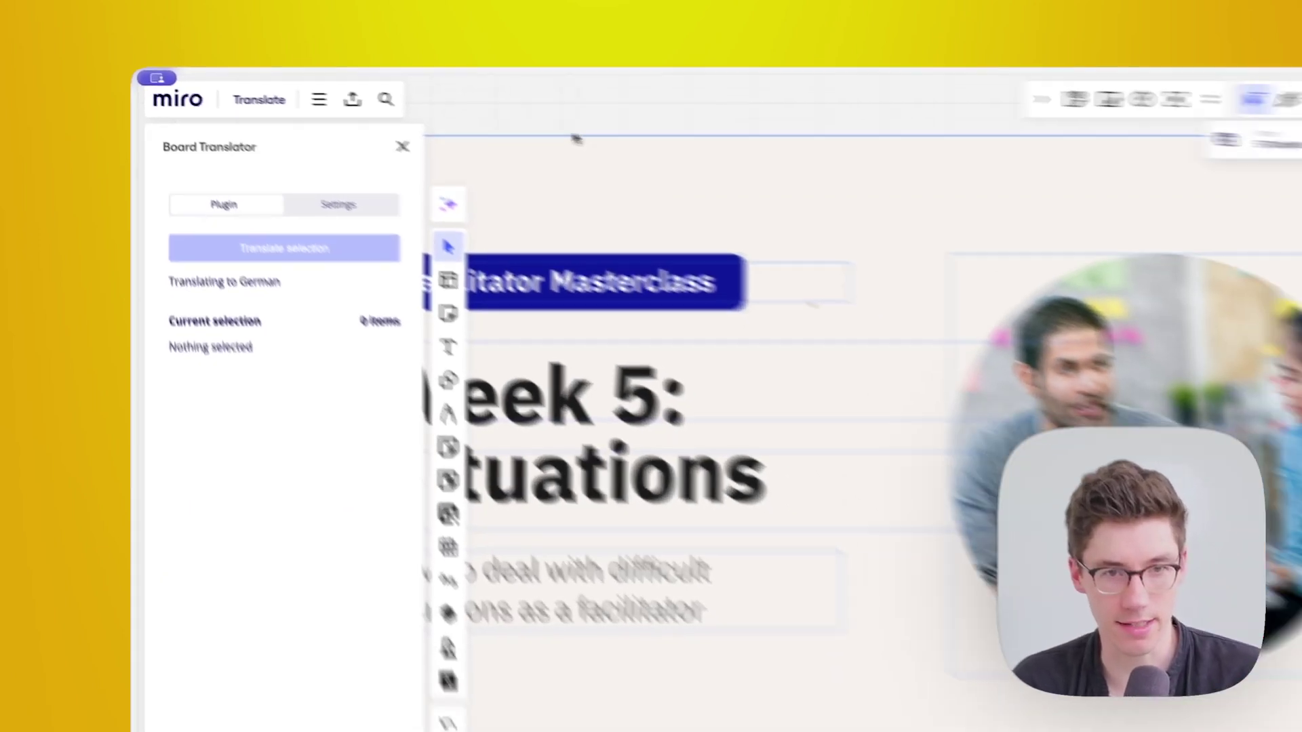
{"action": "key", "text": "ctrl+a"}
{"action": "scroll", "coordinate": [541, 312], "scroll_direction": "down", "scroll_amount": 5}
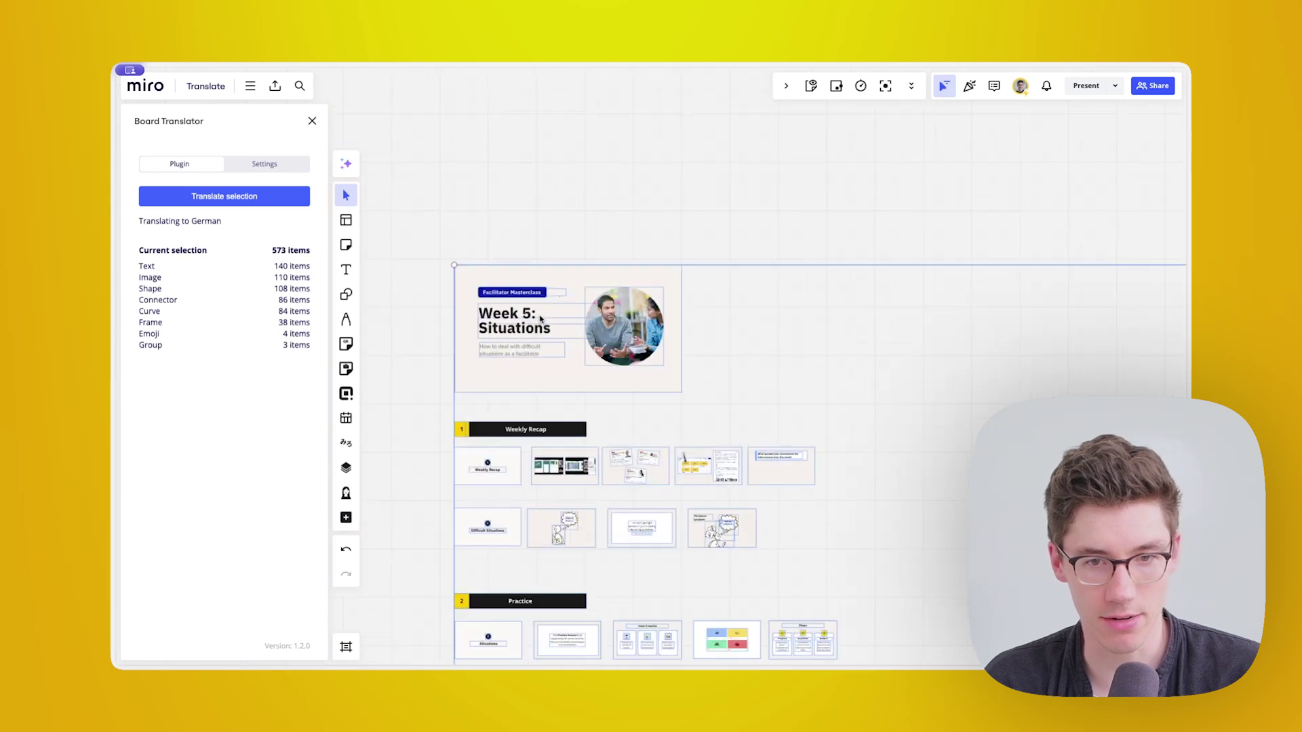
{"action": "scroll", "coordinate": [541, 319], "scroll_direction": "down", "scroll_amount": 3}
{"action": "left_click", "coordinate": [236, 198]}
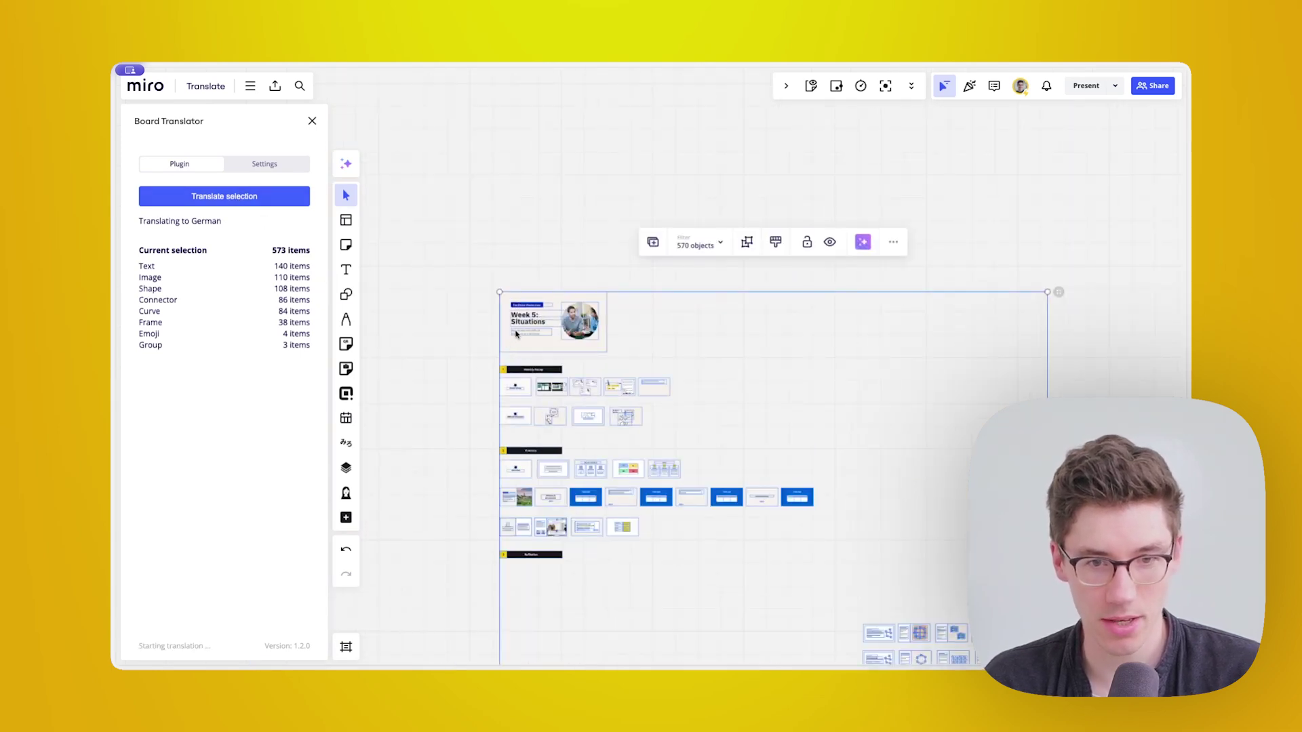
- Examine the translated title frame and the slides in the sections below it
{"action": "scroll", "coordinate": [517, 332], "scroll_direction": "up", "scroll_amount": 5}
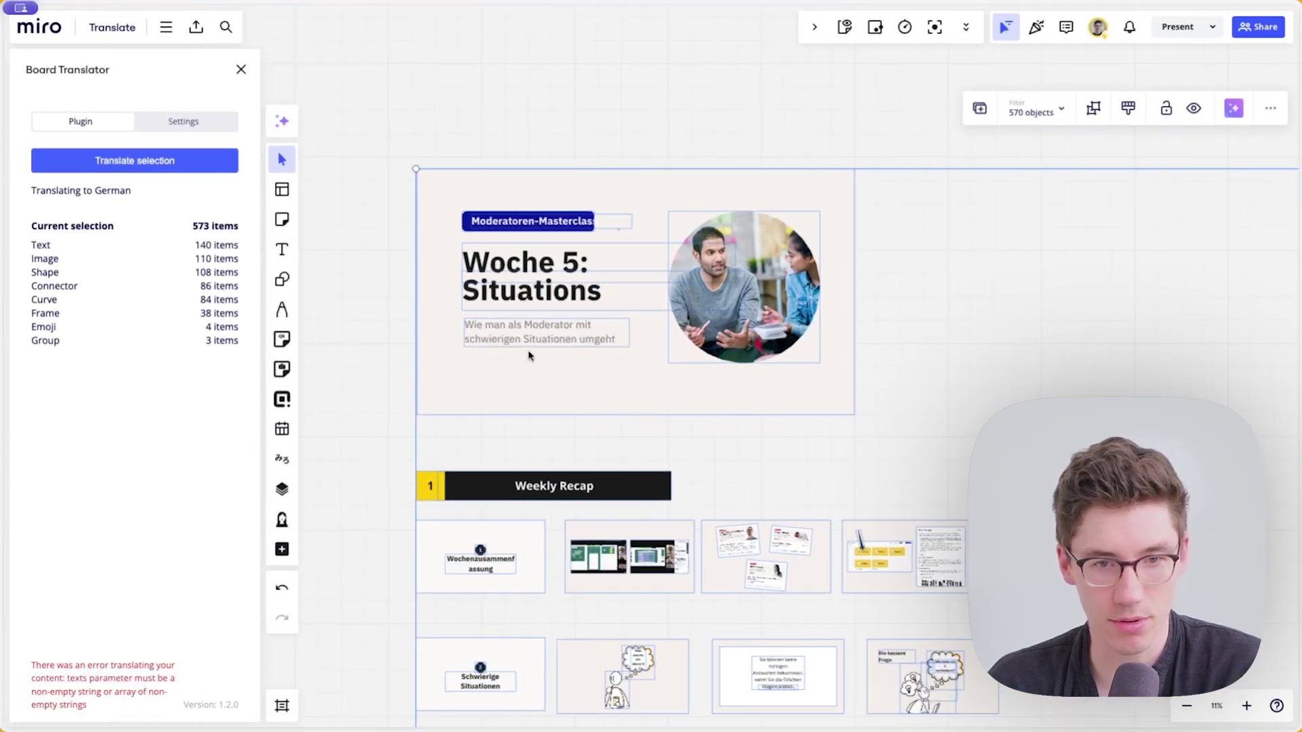
{"action": "scroll", "coordinate": [535, 261], "scroll_direction": "up", "scroll_amount": 4}
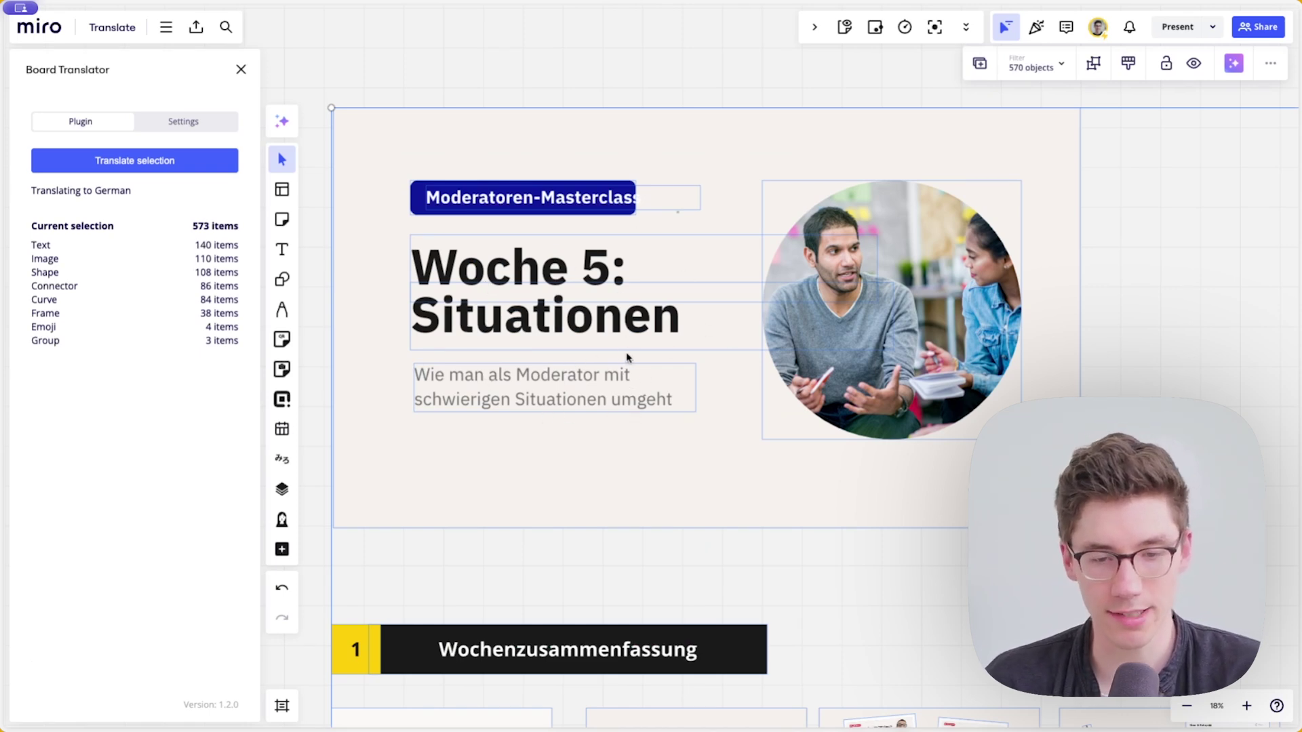
{"action": "scroll", "coordinate": [628, 358], "scroll_direction": "down", "scroll_amount": 5}
{"action": "left_click", "coordinate": [424, 544]}
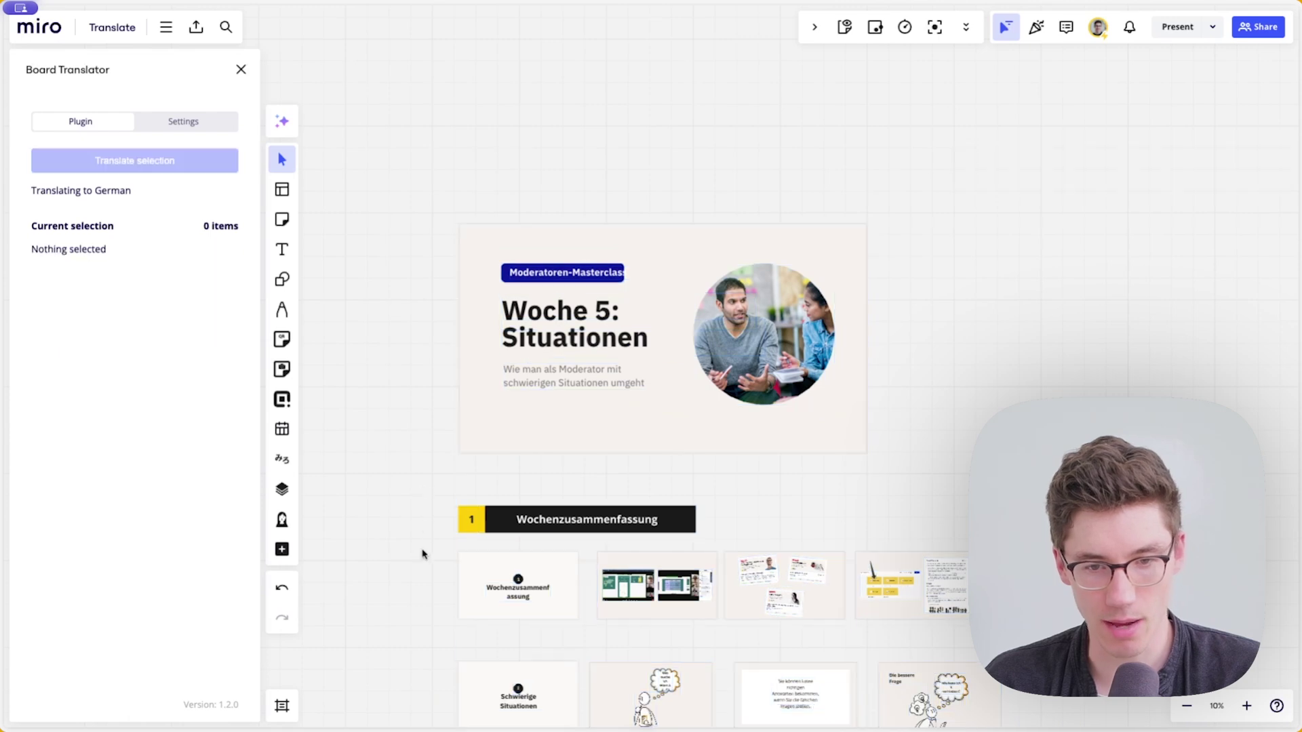
{"action": "scroll", "coordinate": [424, 544], "scroll_direction": "down", "scroll_amount": 5}
{"action": "scroll", "coordinate": [580, 561], "scroll_direction": "down", "scroll_amount": 10}
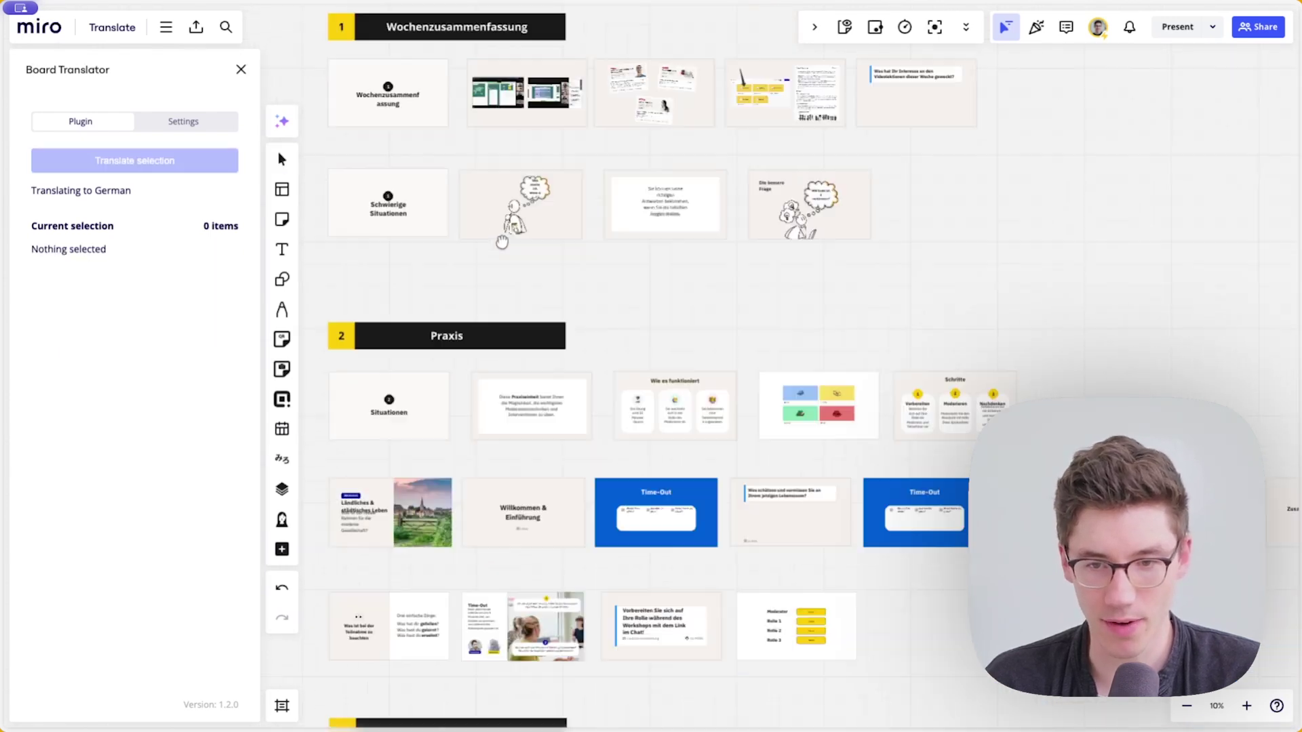
{"action": "scroll", "coordinate": [543, 362], "scroll_direction": "up", "scroll_amount": 5}
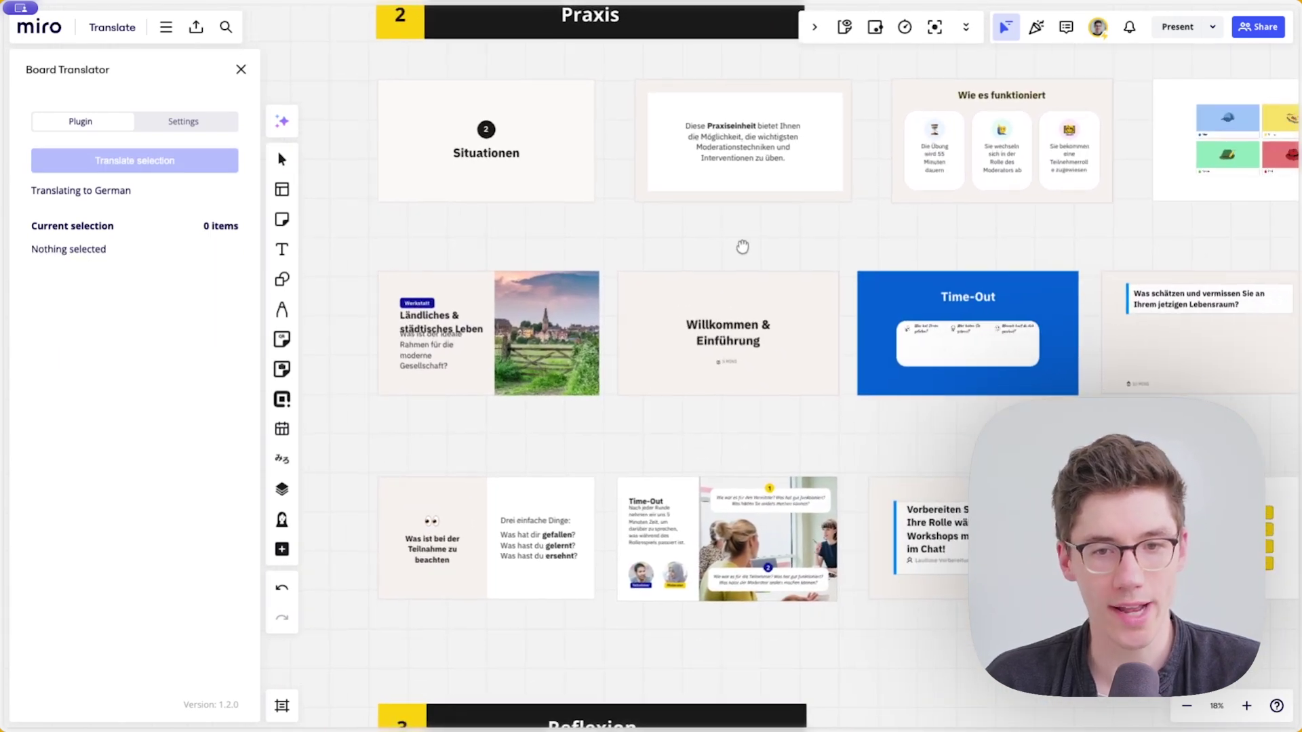
{"action": "left_click_drag", "start_coordinate": [743, 247], "coordinate": [460, 466]}
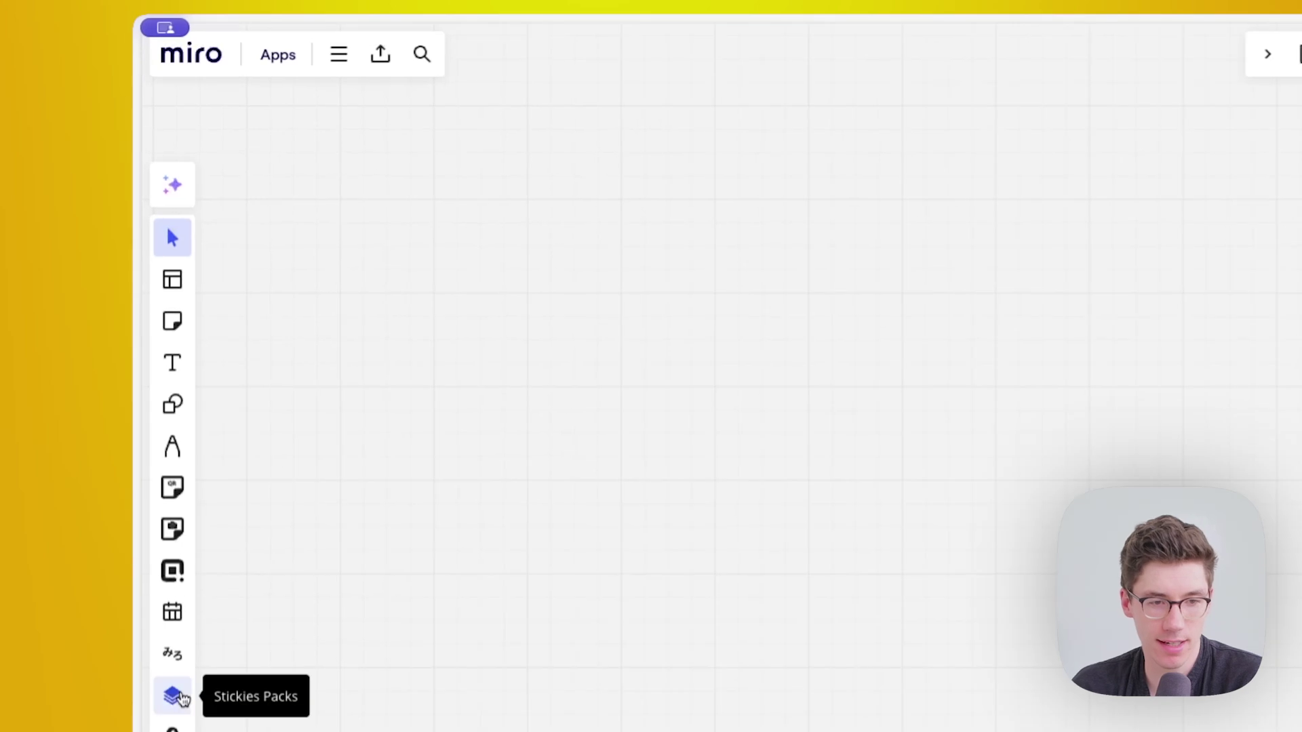
- Create sticky note packs with Stickies Packs on the Apps board, using Wide shape, Pack index as content and Empty as tag
{"action": "left_click", "coordinate": [163, 639]}
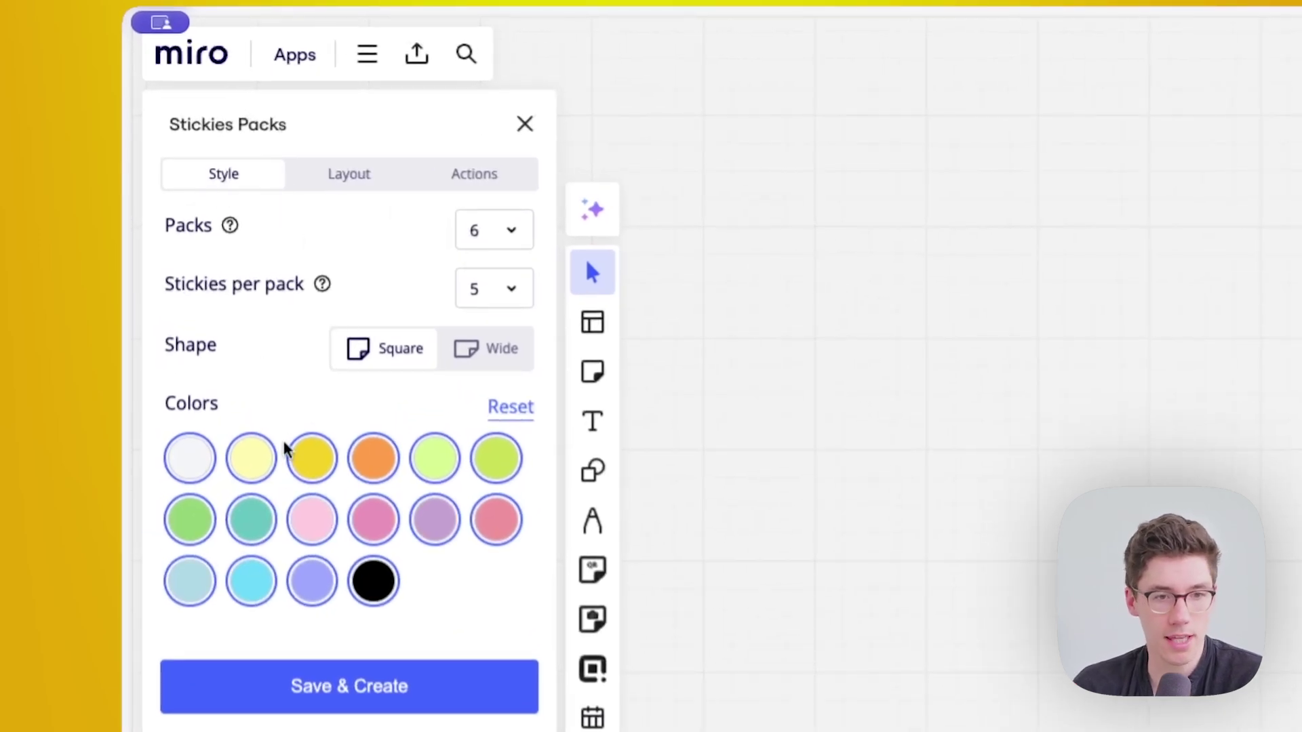
{"action": "left_click", "coordinate": [461, 350]}
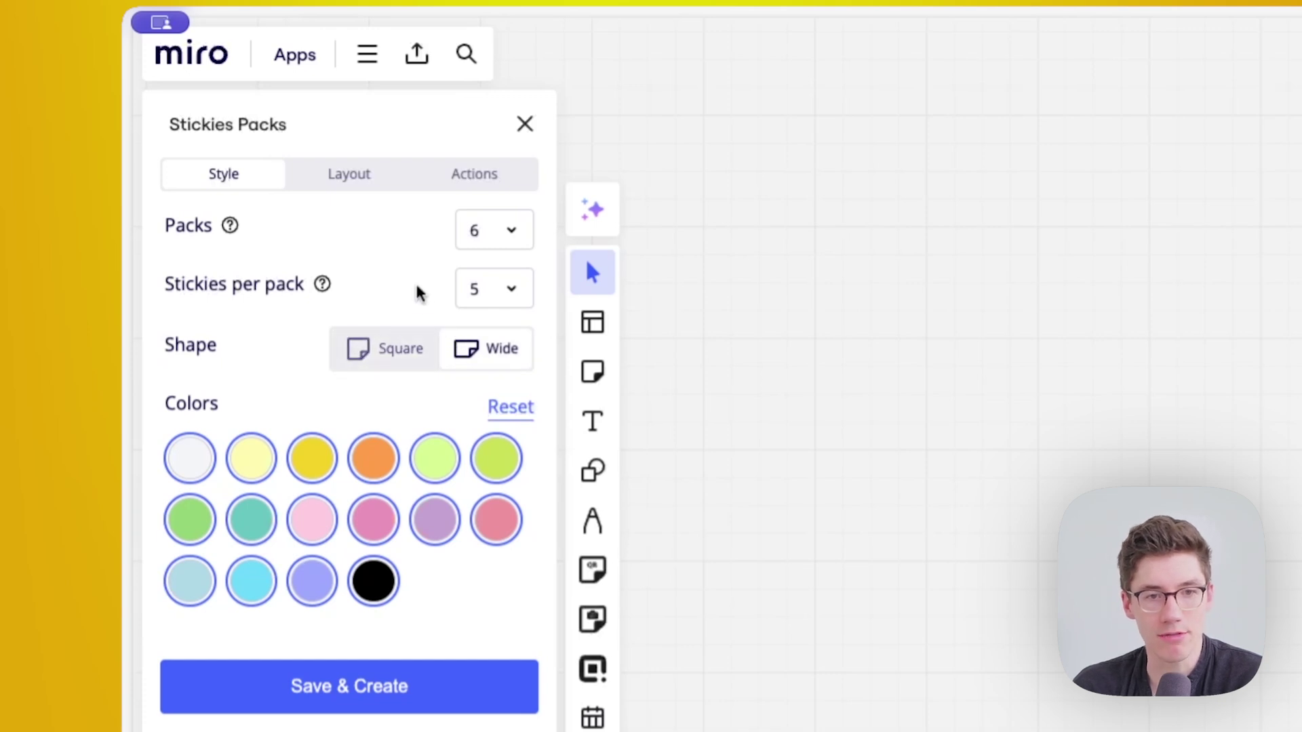
{"action": "left_click", "coordinate": [349, 185]}
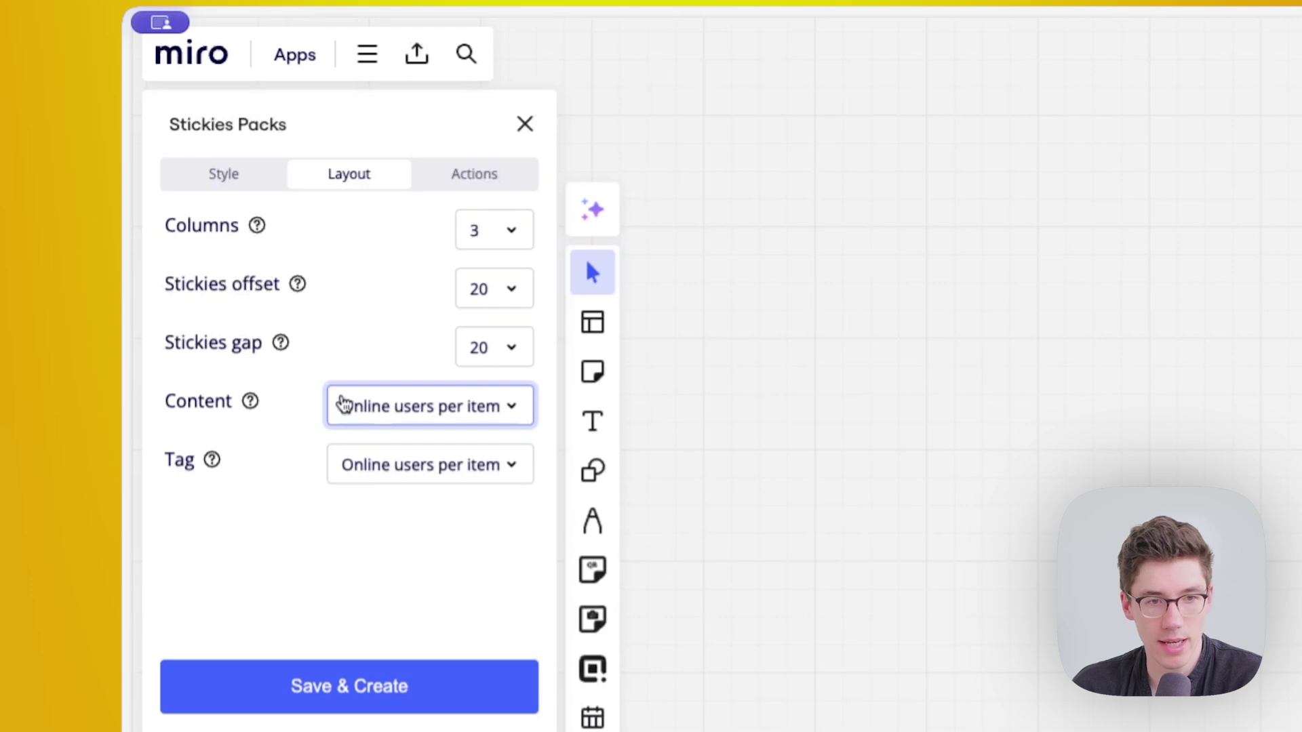
{"action": "left_click", "coordinate": [407, 458]}
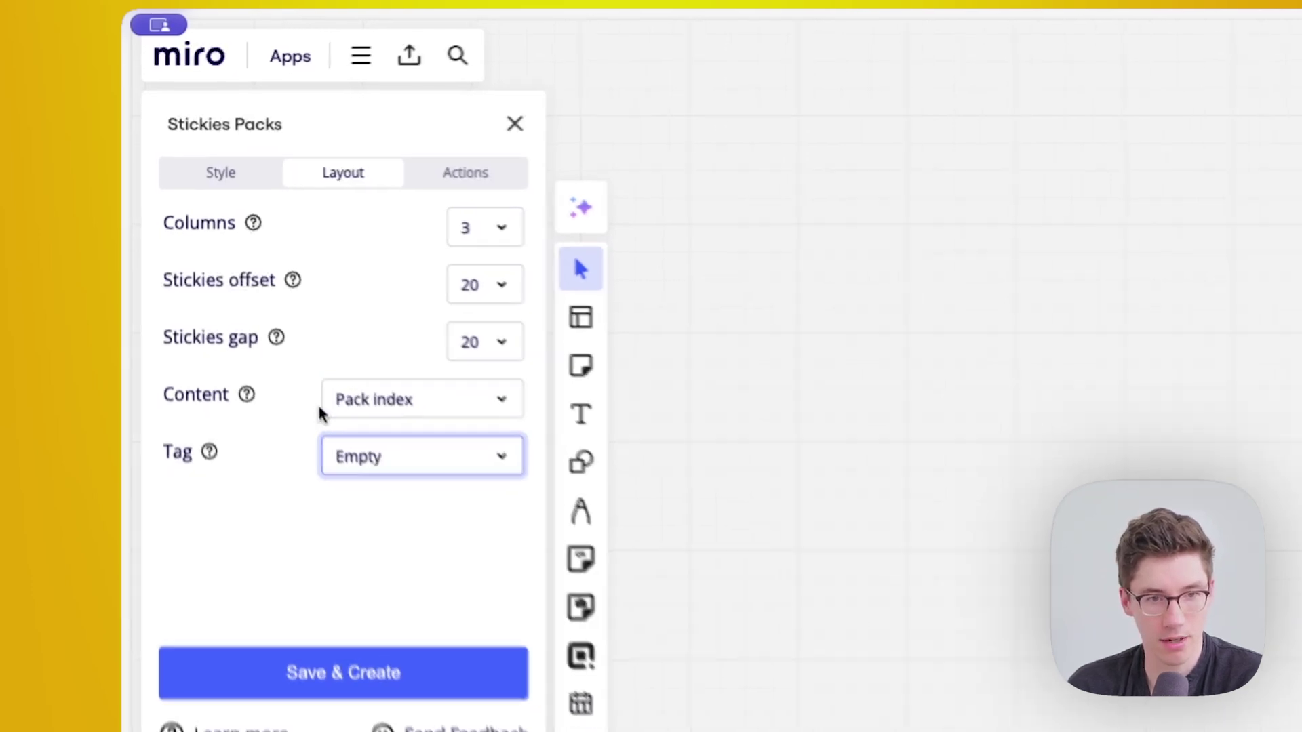
{"action": "left_click", "coordinate": [349, 686]}
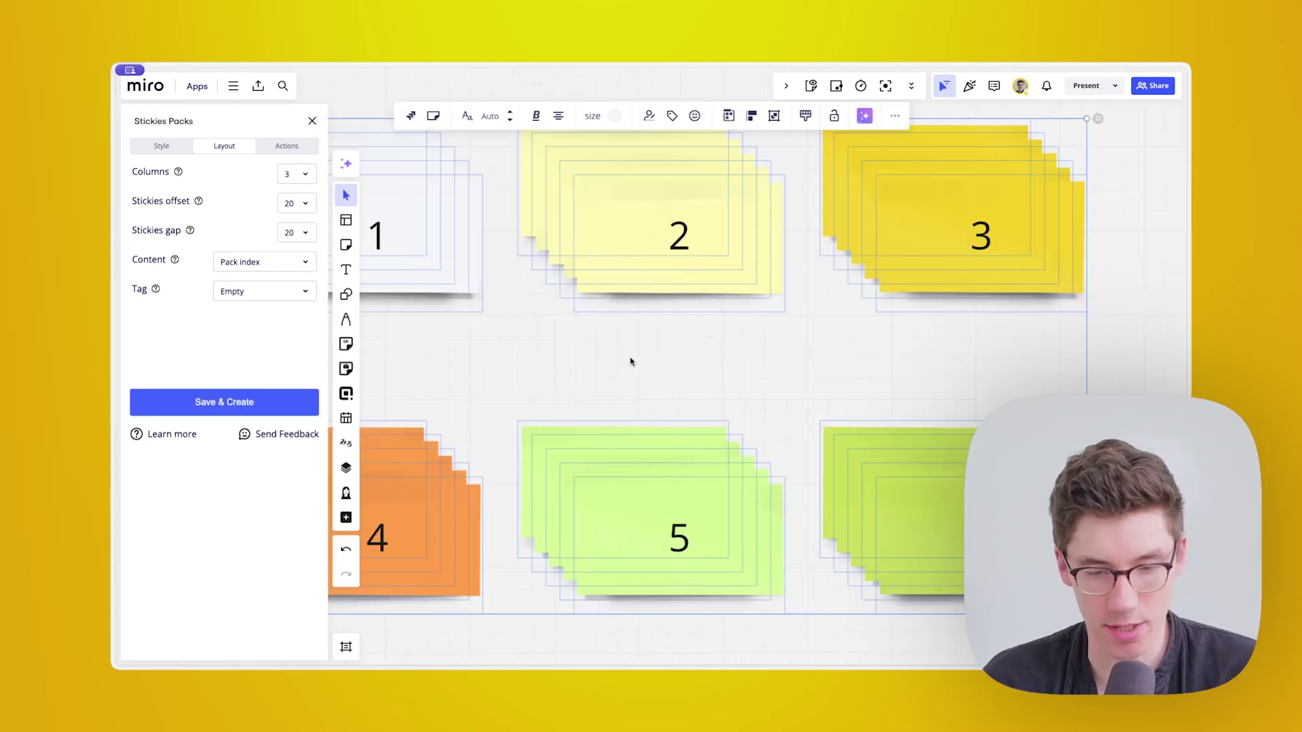
{"action": "scroll", "coordinate": [535, 344], "scroll_direction": "down", "scroll_amount": 3}
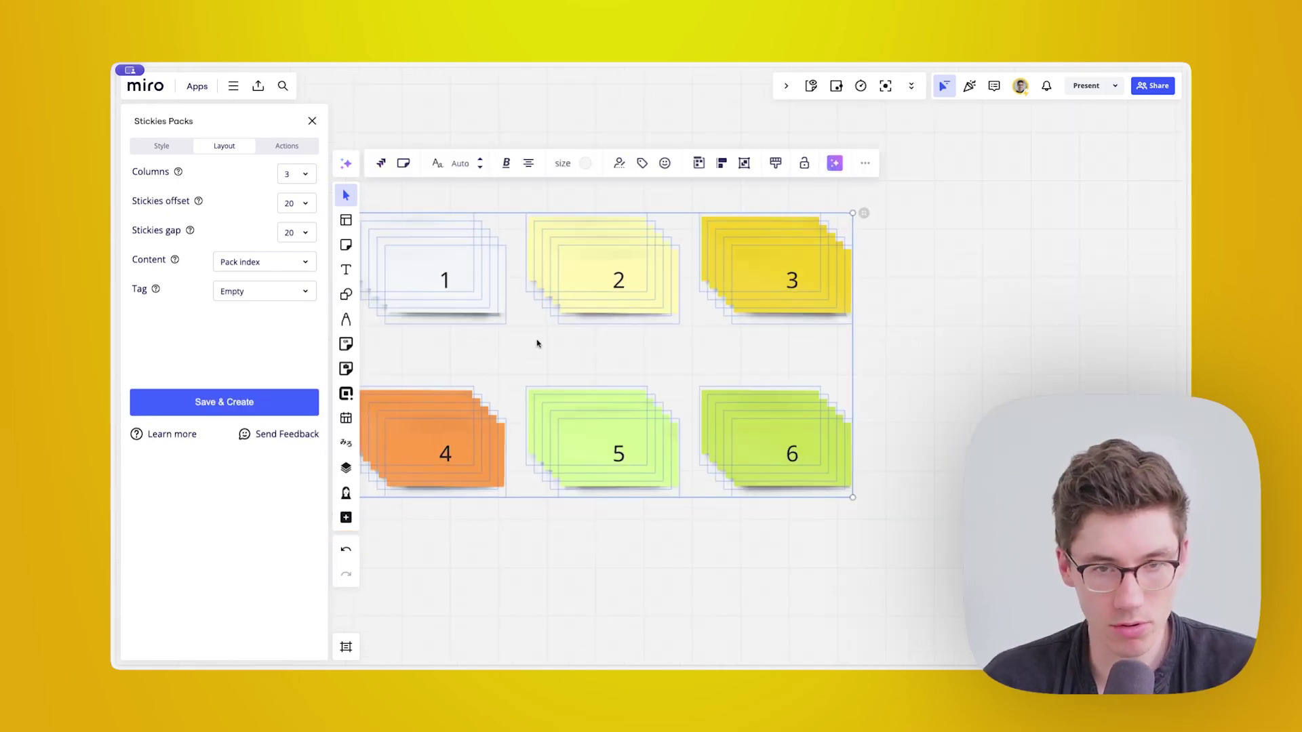
- Delete the numbered sticky packs and create new ones with Content set to Online users per pack
{"action": "left_click_drag", "start_coordinate": [895, 567], "coordinate": [408, 177]}
{"action": "key", "text": "Delete"}
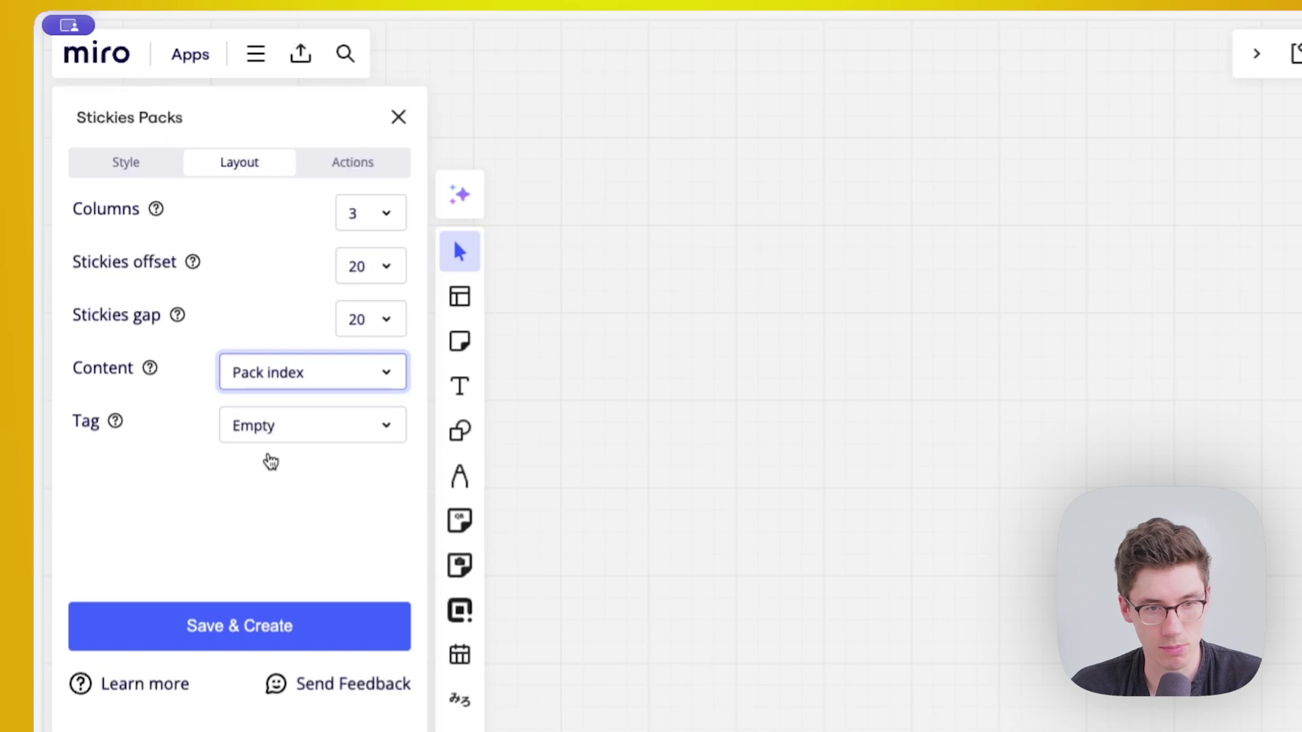
{"action": "key", "text": "Down"}
{"action": "left_click", "coordinate": [248, 638]}
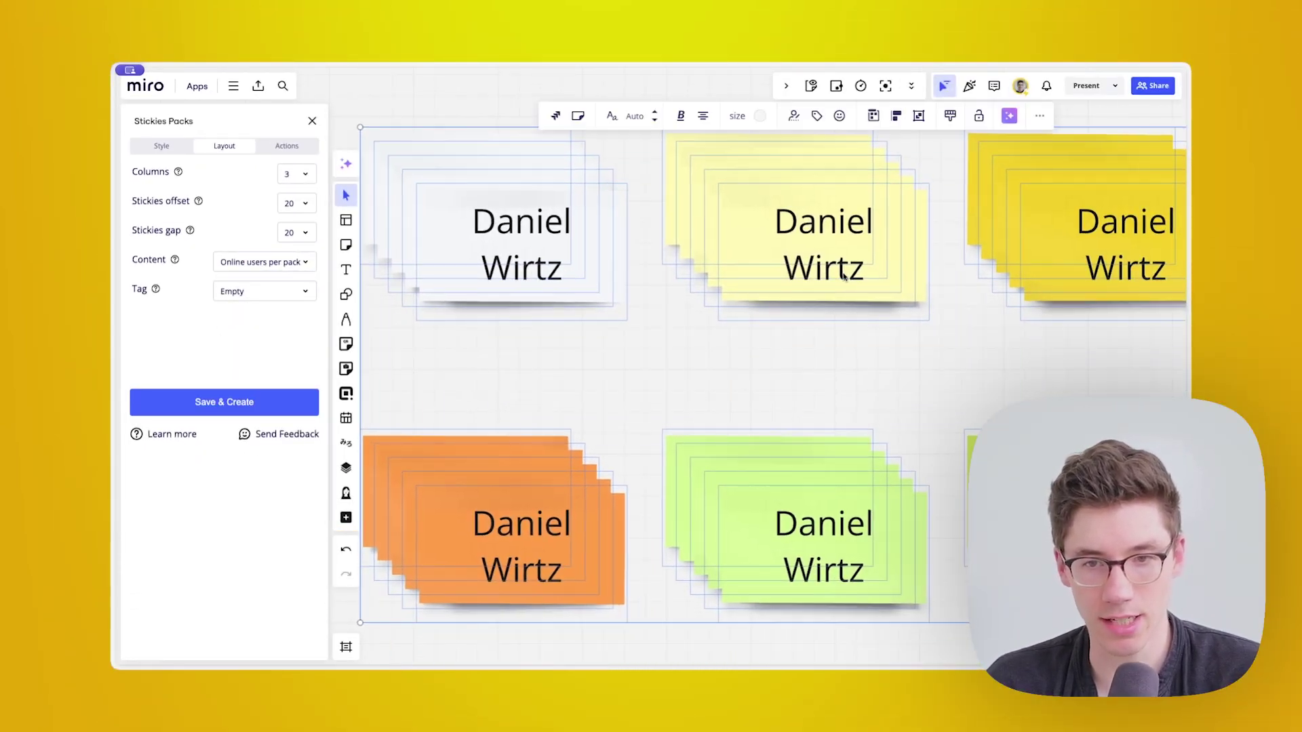
- Select all the name-labelled sticky packs and delete them from the board
{"action": "scroll", "coordinate": [948, 611], "scroll_direction": "up", "scroll_amount": 5}
{"action": "scroll", "coordinate": [948, 610], "scroll_direction": "down", "scroll_amount": 10}
{"action": "scroll", "coordinate": [948, 611], "scroll_direction": "up", "scroll_amount": 5}
{"action": "left_click_drag", "start_coordinate": [1047, 570], "coordinate": [645, 279]}
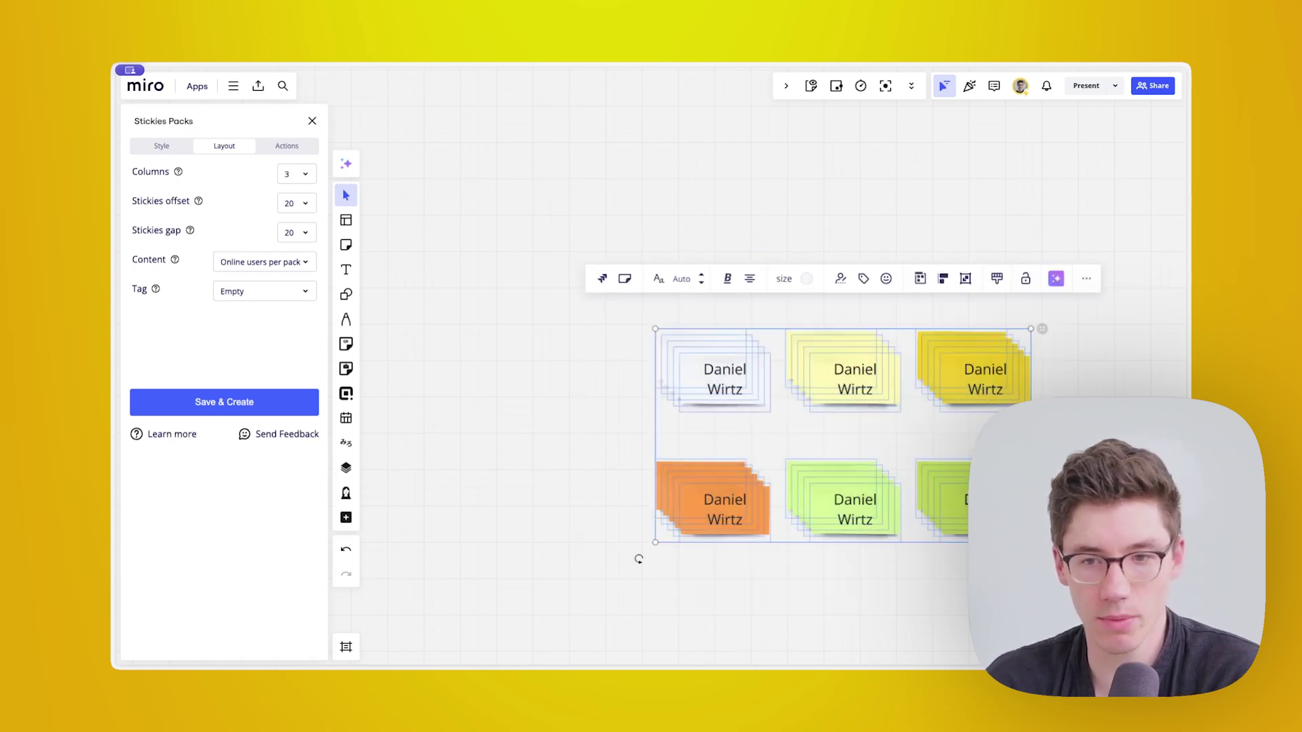
{"action": "key", "text": "Delete"}
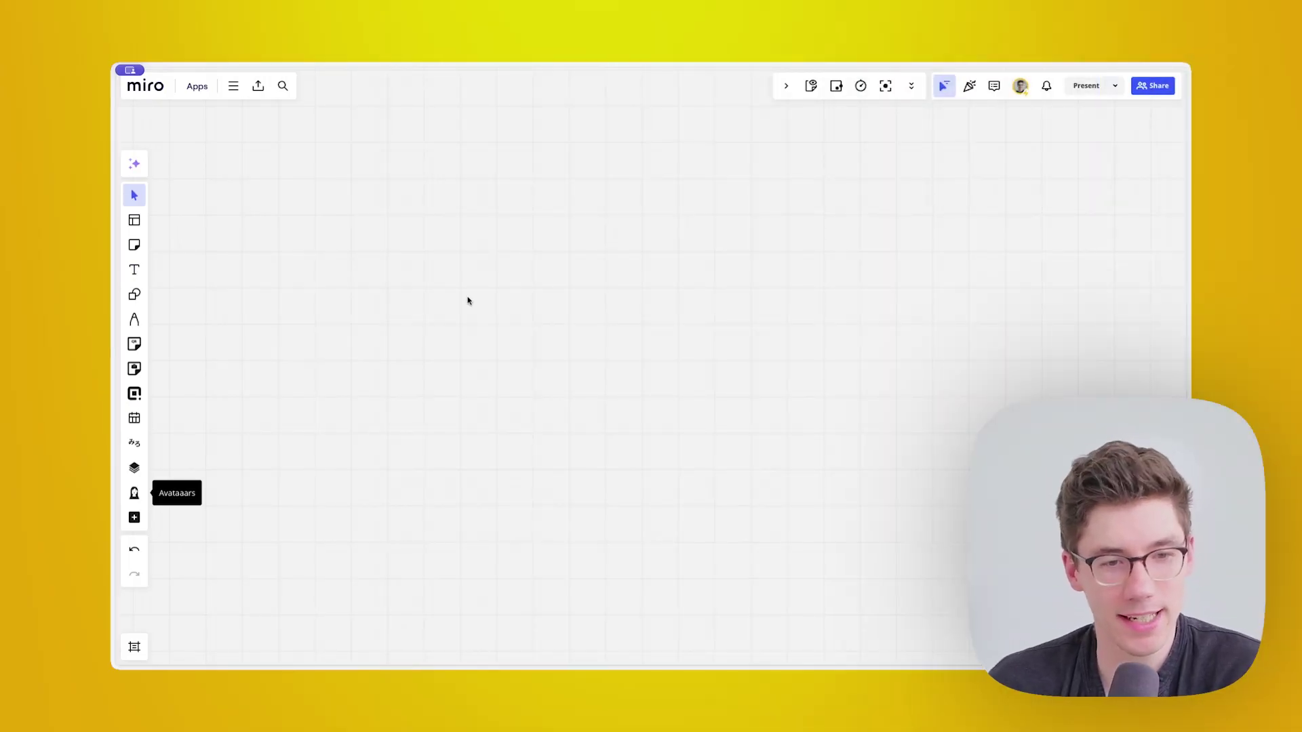
- Open the Avataaars app and enter the person's first name as the avatar's name
{"action": "left_click", "coordinate": [133, 493]}
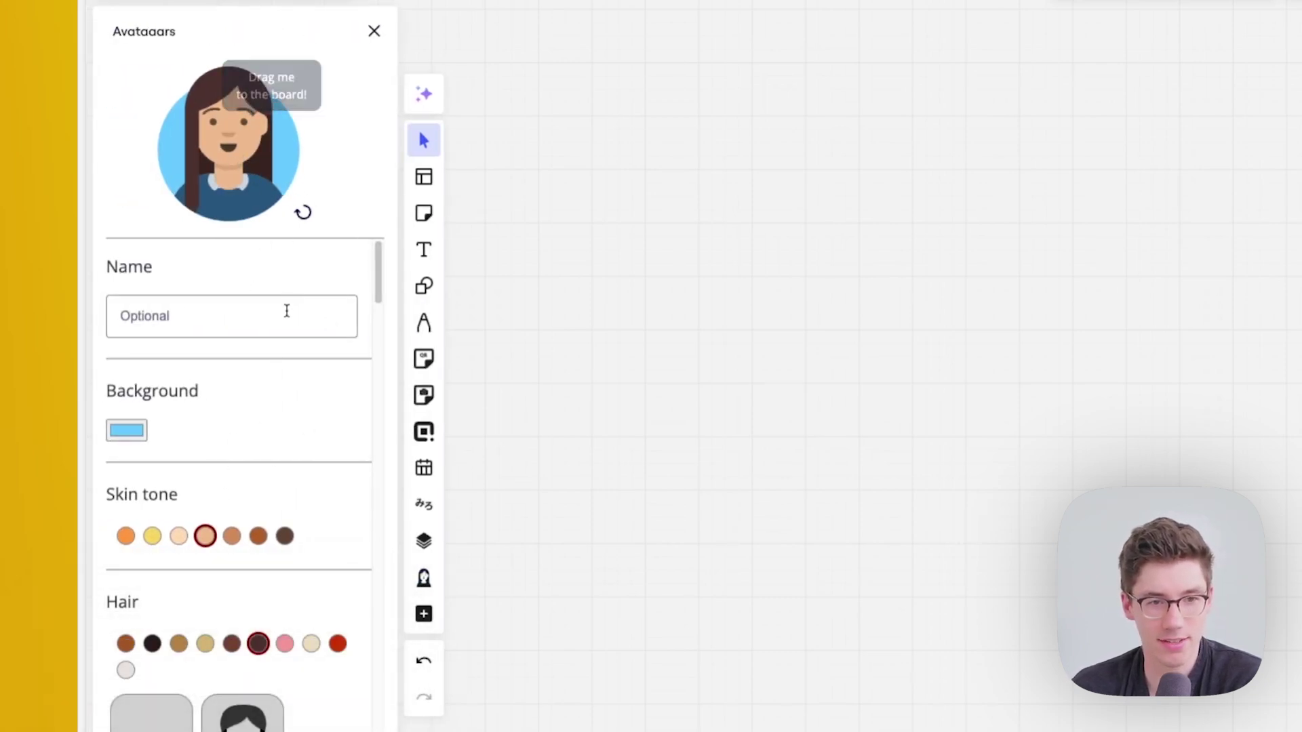
{"action": "left_click", "coordinate": [248, 332]}
{"action": "type", "text": "Dani"}
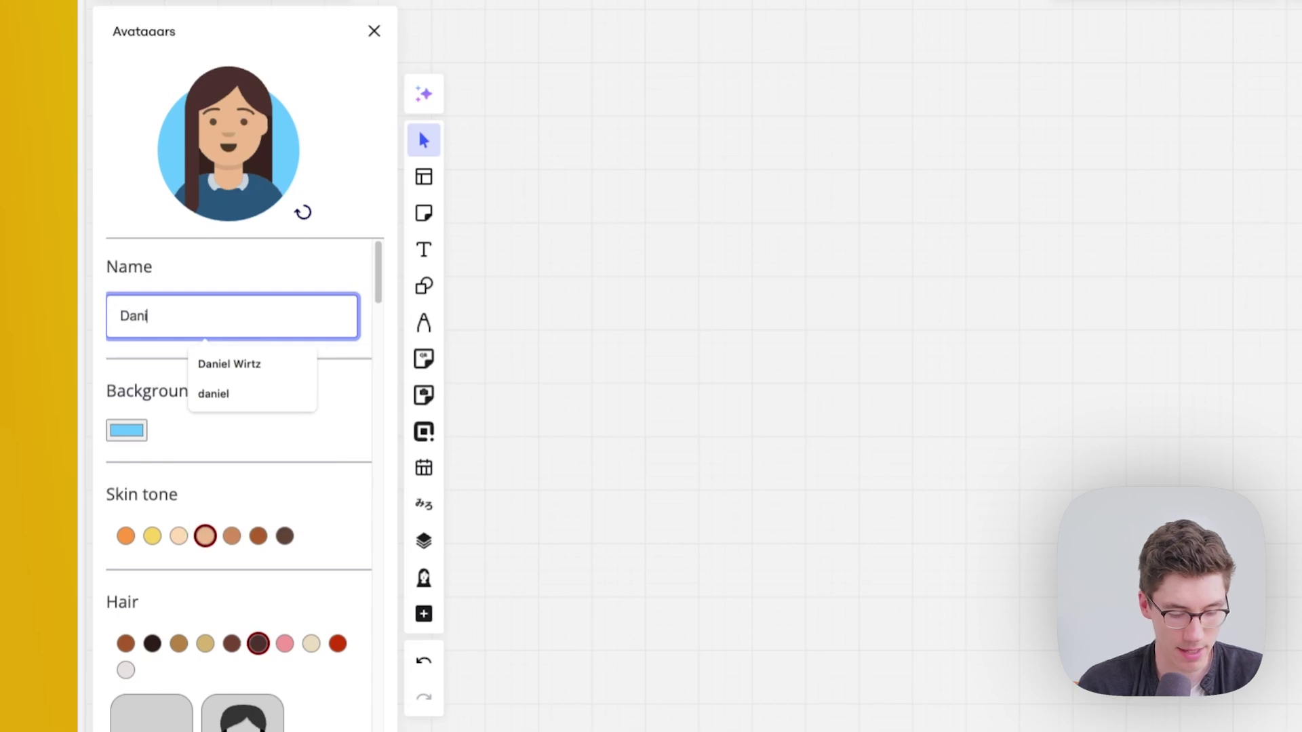
{"action": "left_click", "coordinate": [305, 253]}
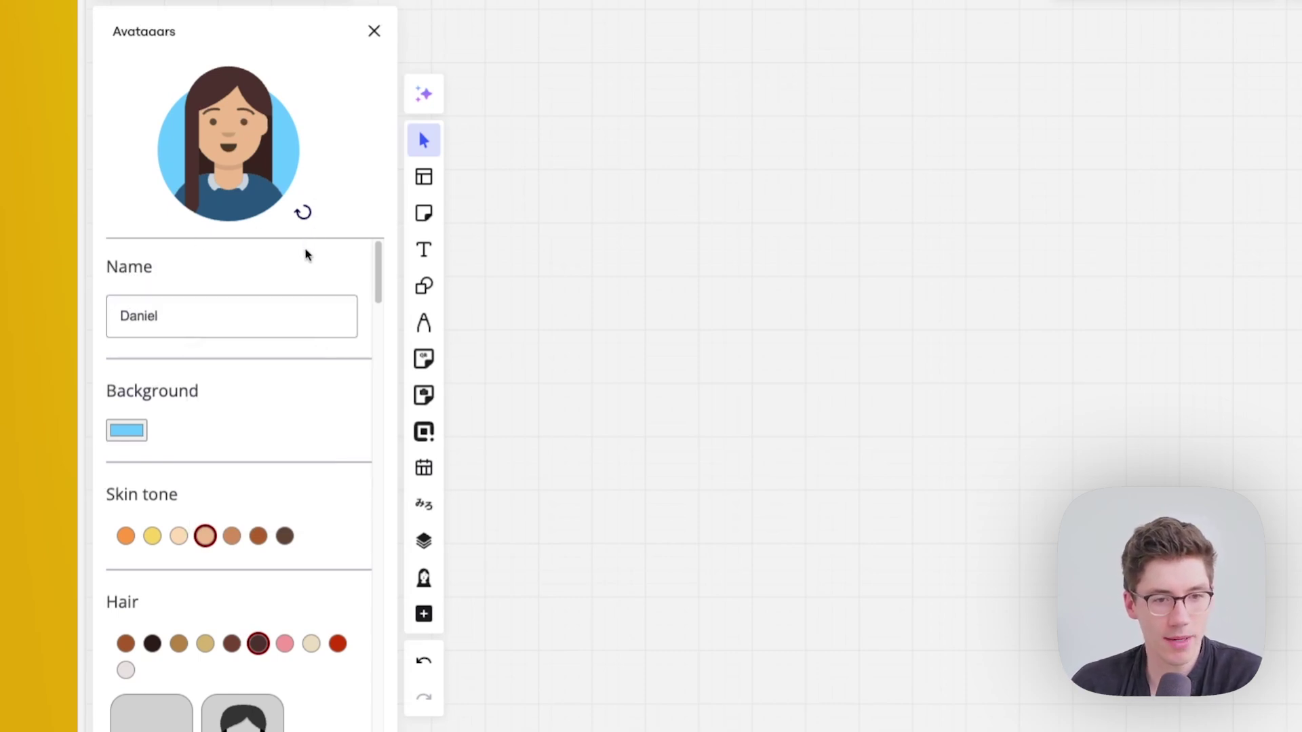
- Give the avatar the short hairstyle with a raised, side-swept front
{"action": "scroll", "coordinate": [319, 383], "scroll_direction": "down", "scroll_amount": 1}
{"action": "scroll", "coordinate": [174, 459], "scroll_direction": "down", "scroll_amount": 3}
{"action": "scroll", "coordinate": [169, 475], "scroll_direction": "down", "scroll_amount": 3}
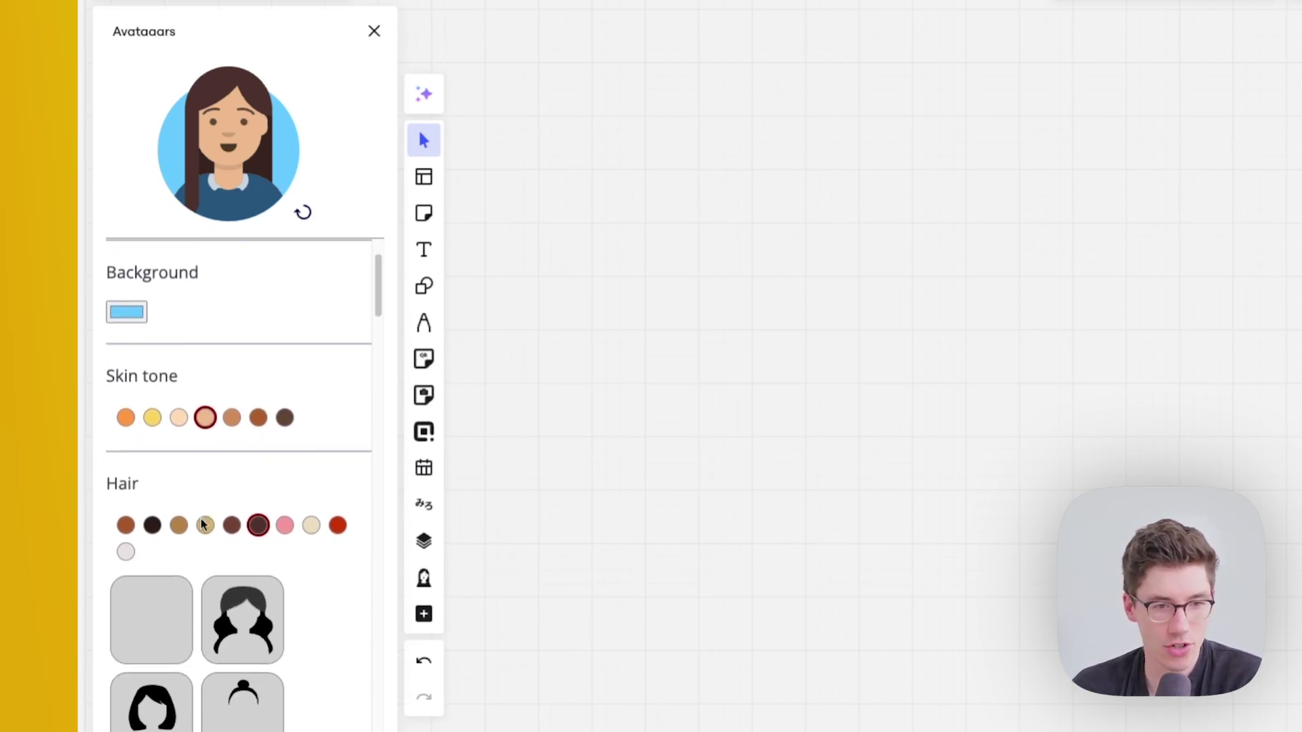
{"action": "scroll", "coordinate": [224, 558], "scroll_direction": "down", "scroll_amount": 15}
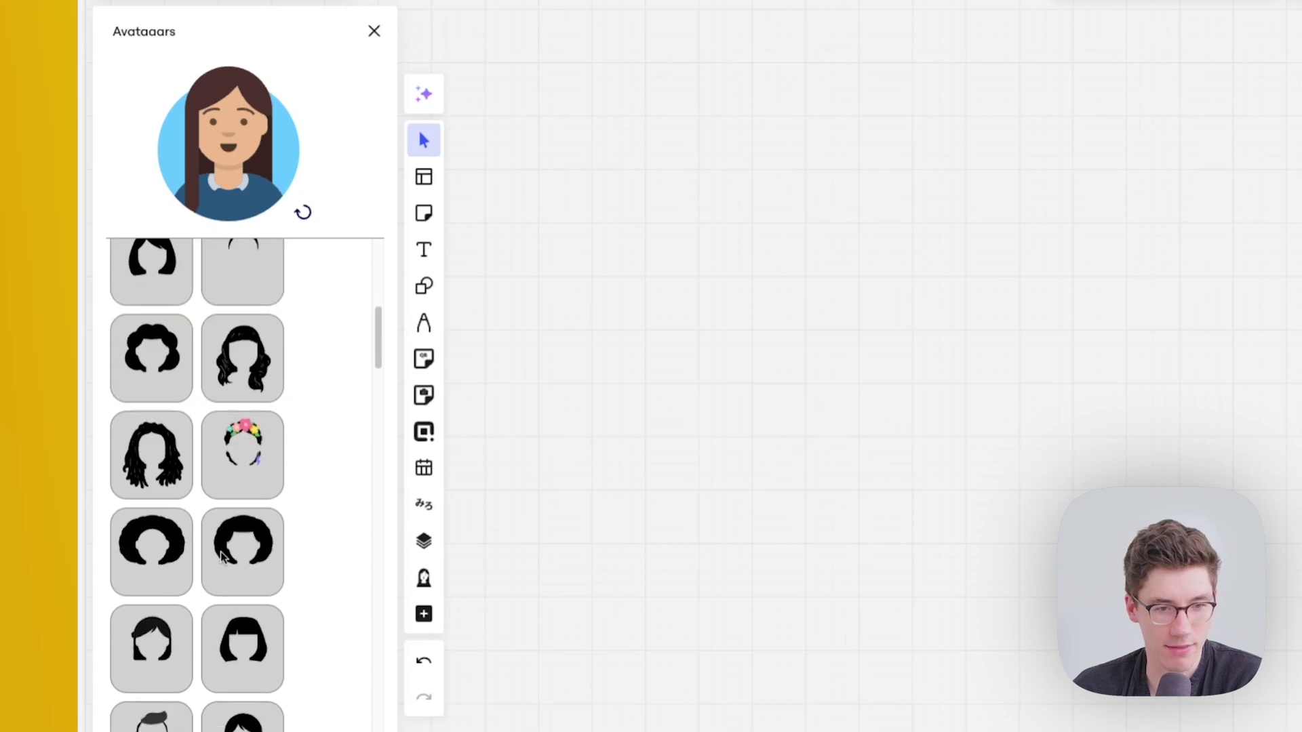
{"action": "scroll", "coordinate": [224, 557], "scroll_direction": "down", "scroll_amount": 10}
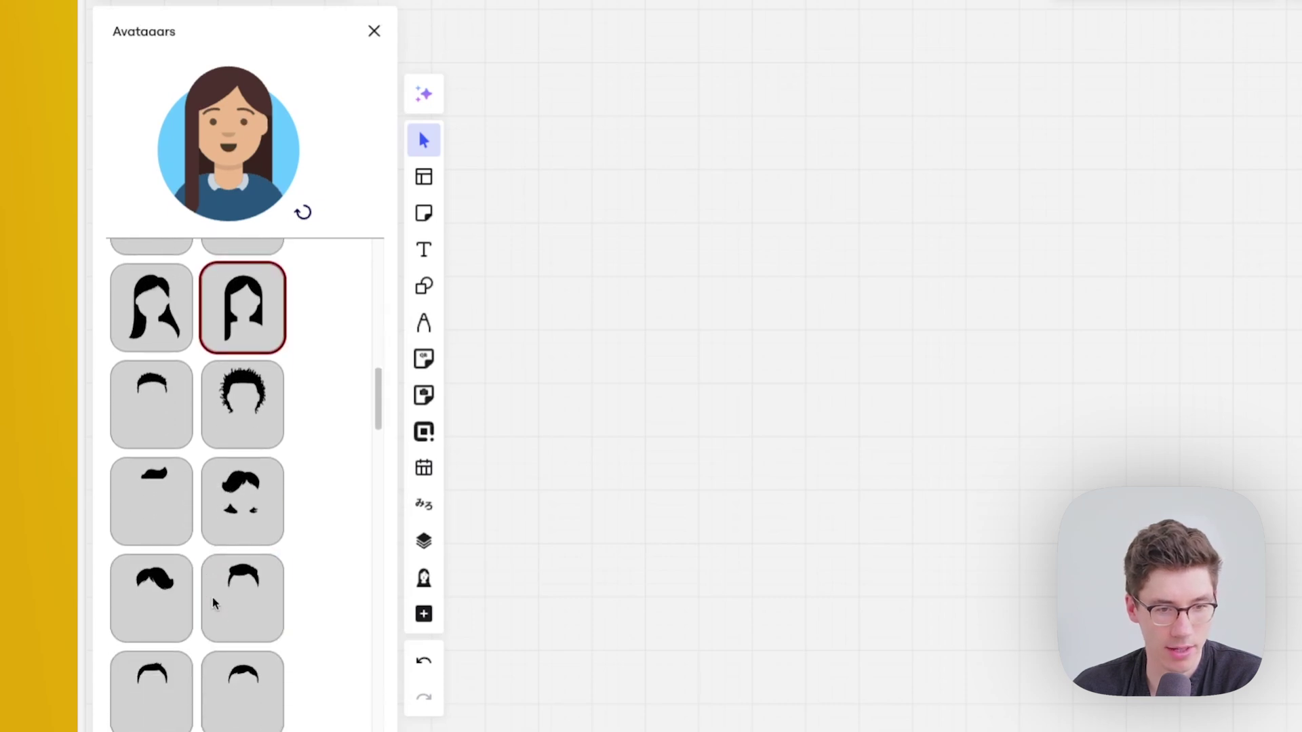
{"action": "left_click", "coordinate": [250, 652]}
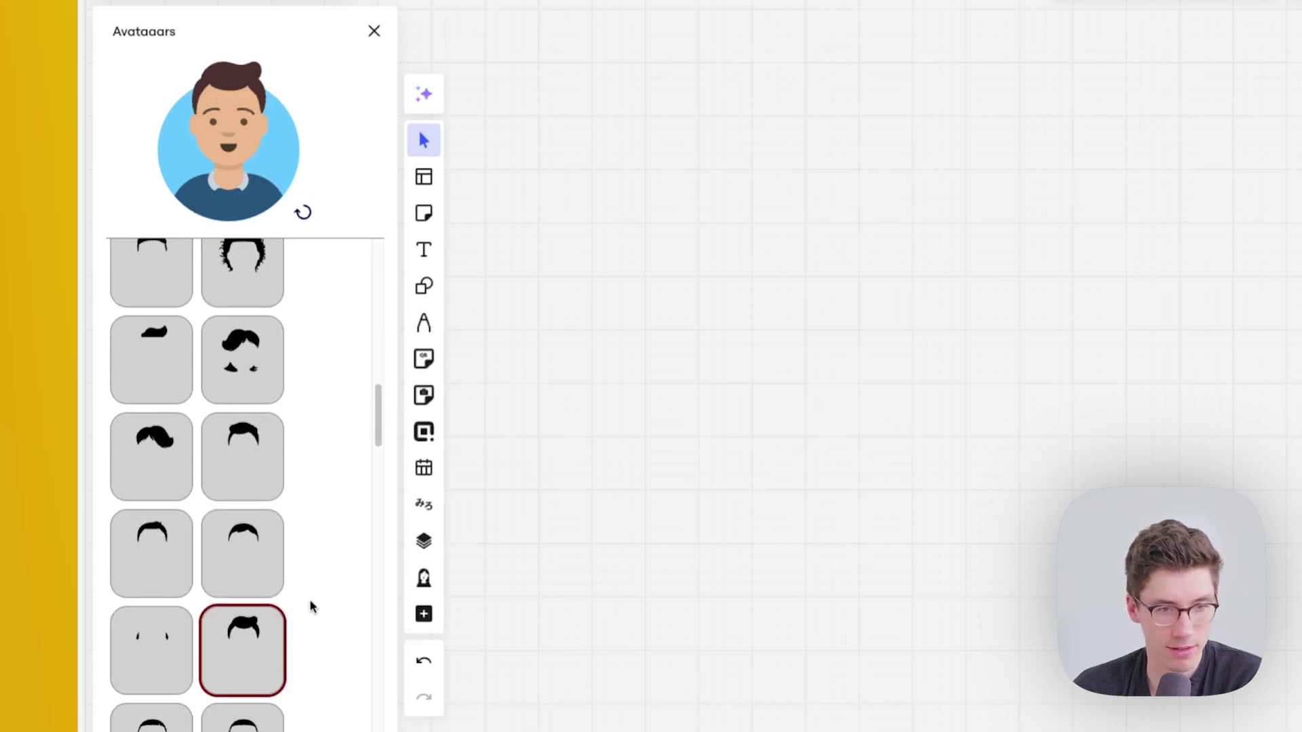
- Give the avatar the high, rounded raised eyebrows
{"action": "scroll", "coordinate": [309, 602], "scroll_direction": "down", "scroll_amount": 6}
{"action": "scroll", "coordinate": [309, 602], "scroll_direction": "up", "scroll_amount": 2}
{"action": "scroll", "coordinate": [276, 570], "scroll_direction": "down", "scroll_amount": 6}
{"action": "scroll", "coordinate": [276, 573], "scroll_direction": "up", "scroll_amount": 1}
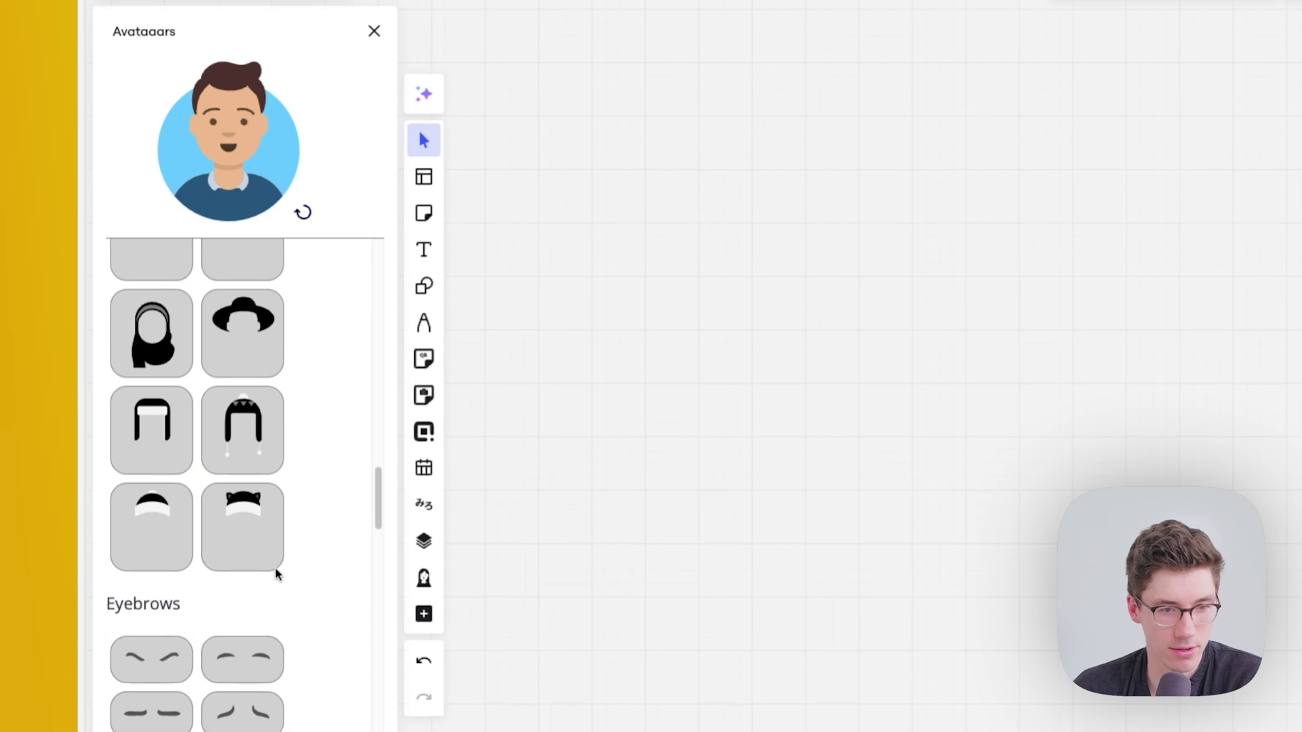
{"action": "scroll", "coordinate": [274, 574], "scroll_direction": "down", "scroll_amount": 8}
{"action": "left_click", "coordinate": [172, 488]}
{"action": "left_click", "coordinate": [171, 395]}
{"action": "scroll", "coordinate": [260, 556], "scroll_direction": "down", "scroll_amount": 3}
{"action": "scroll", "coordinate": [260, 557], "scroll_direction": "up", "scroll_amount": 8}
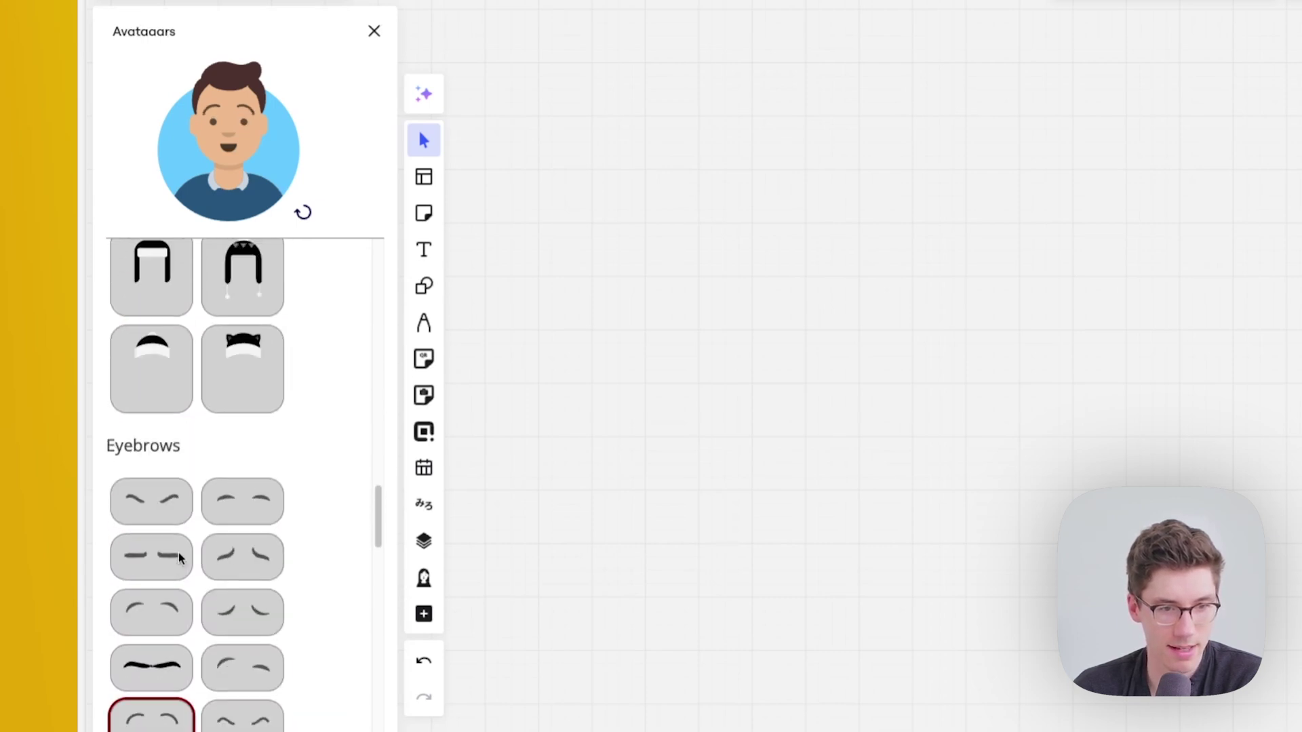
- Set the avatar's eyes to look upwards and add the black thick-framed clear glasses
{"action": "scroll", "coordinate": [180, 578], "scroll_direction": "down", "scroll_amount": 7}
{"action": "left_click", "coordinate": [169, 582]}
{"action": "scroll", "coordinate": [203, 590], "scroll_direction": "down", "scroll_amount": 8}
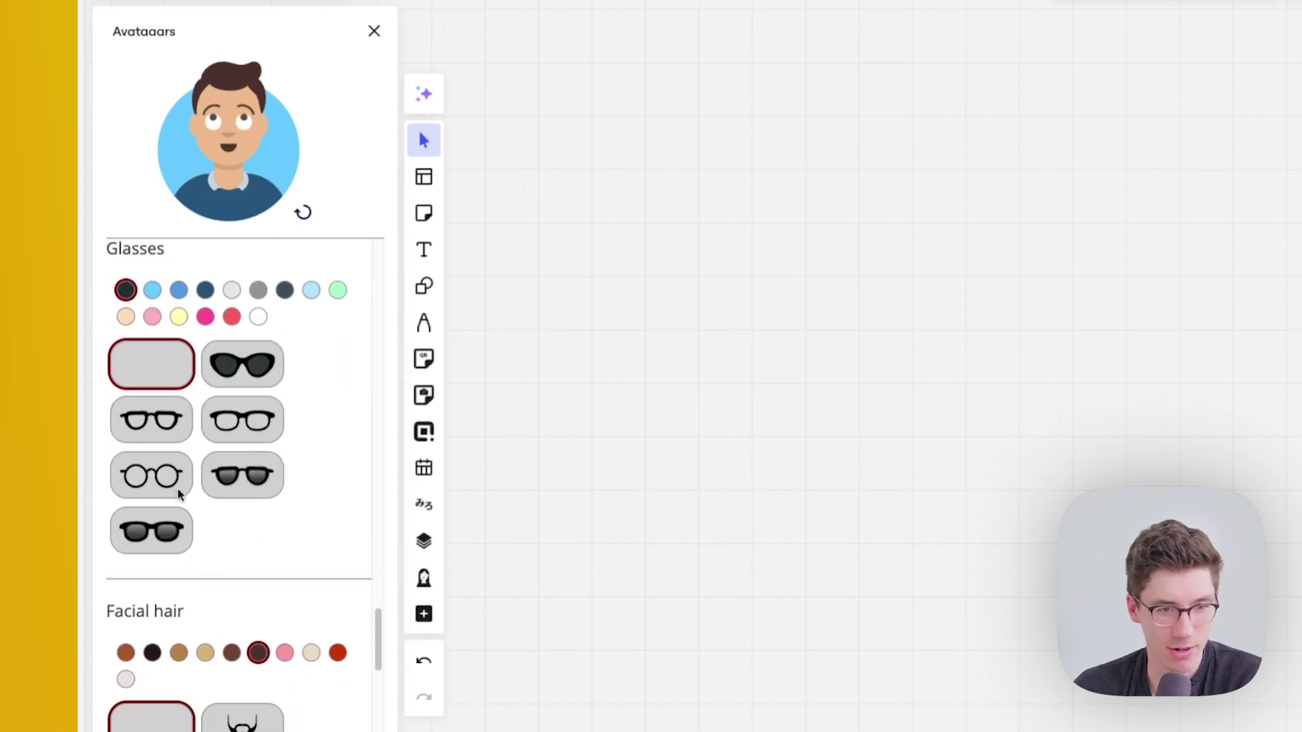
{"action": "left_click", "coordinate": [235, 426]}
{"action": "scroll", "coordinate": [336, 510], "scroll_direction": "down", "scroll_amount": 8}
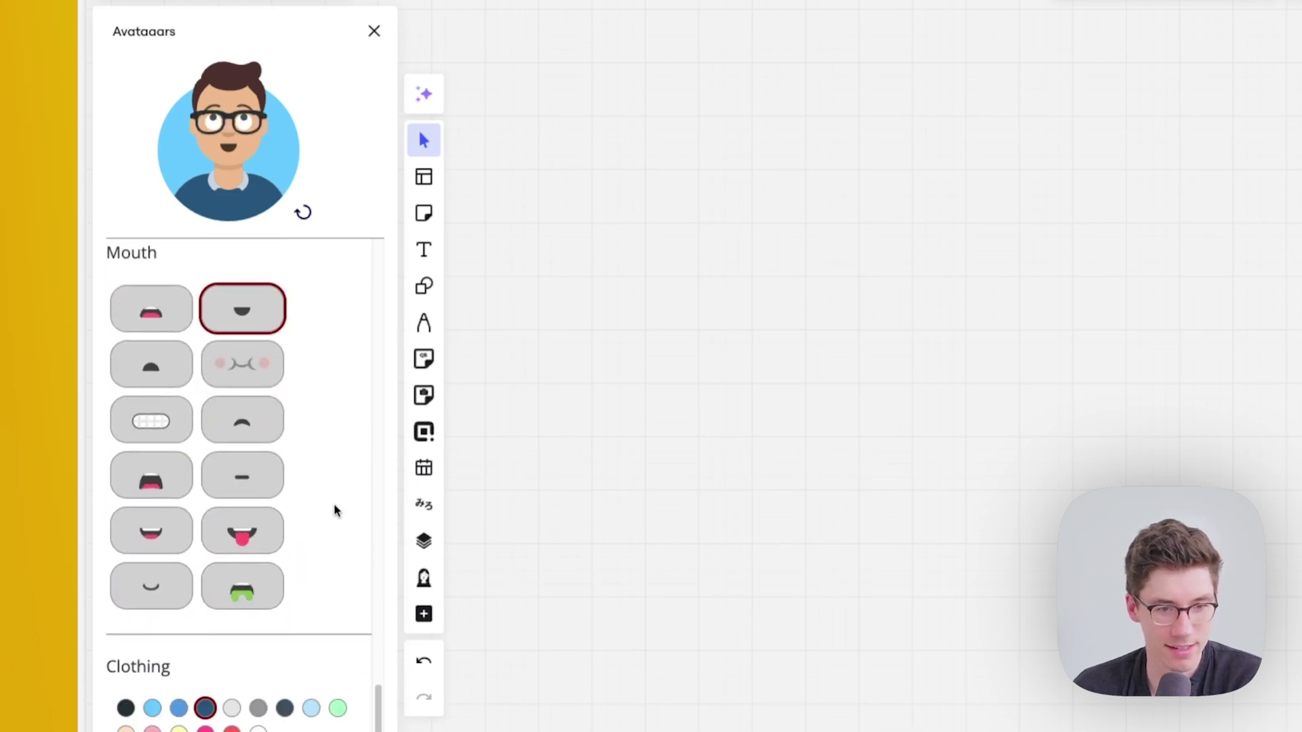
- Place the finished avatar on the empty board and inspect it up close
{"action": "left_click_drag", "start_coordinate": [228, 126], "coordinate": [736, 237]}
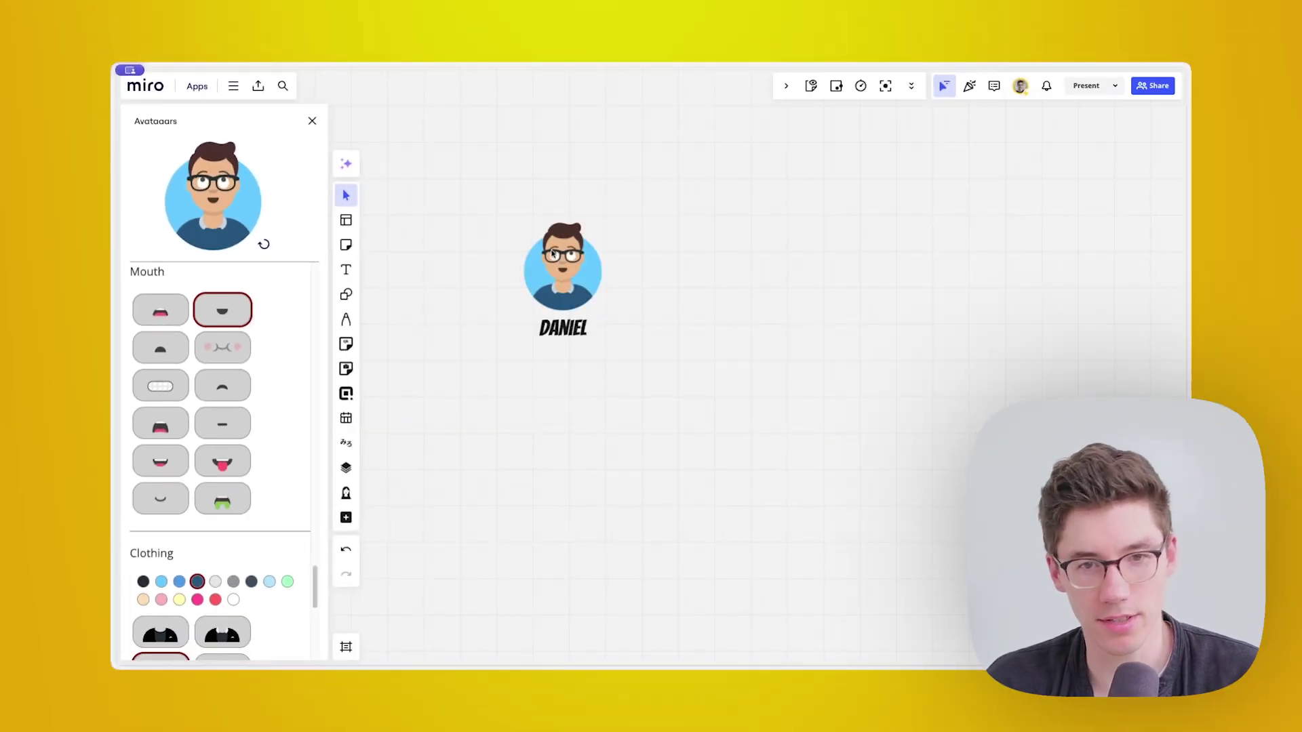
{"action": "scroll", "coordinate": [552, 253], "scroll_direction": "up", "scroll_amount": 3}
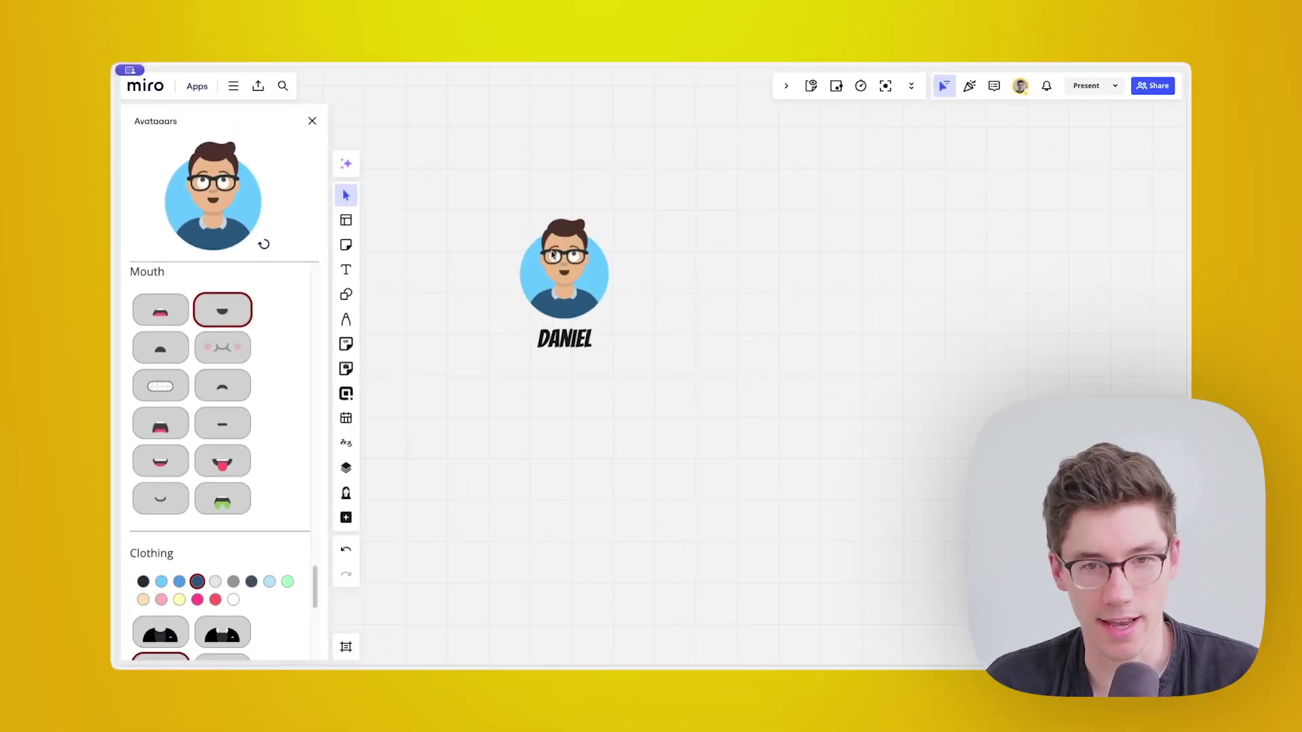
{"action": "left_click", "coordinate": [553, 254]}
{"action": "scroll", "coordinate": [568, 261], "scroll_direction": "up", "scroll_amount": 5}
{"action": "left_click", "coordinate": [1050, 379]}
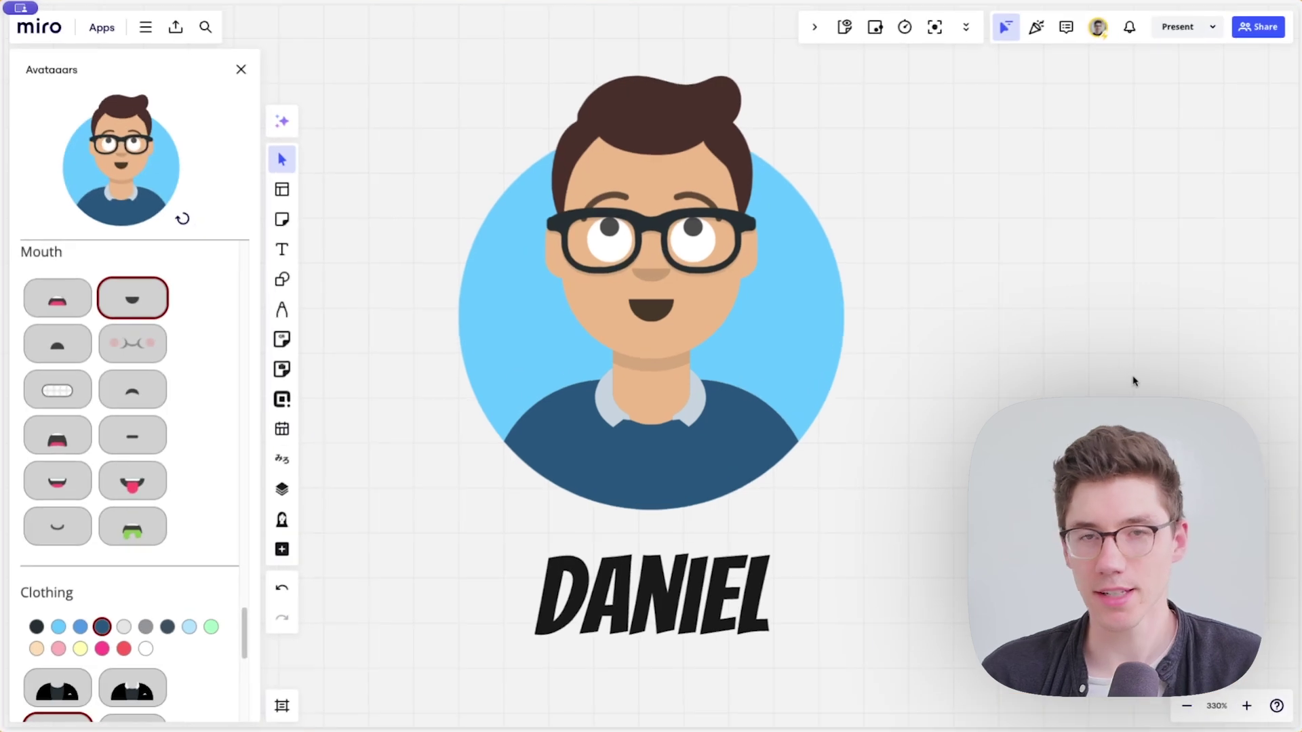